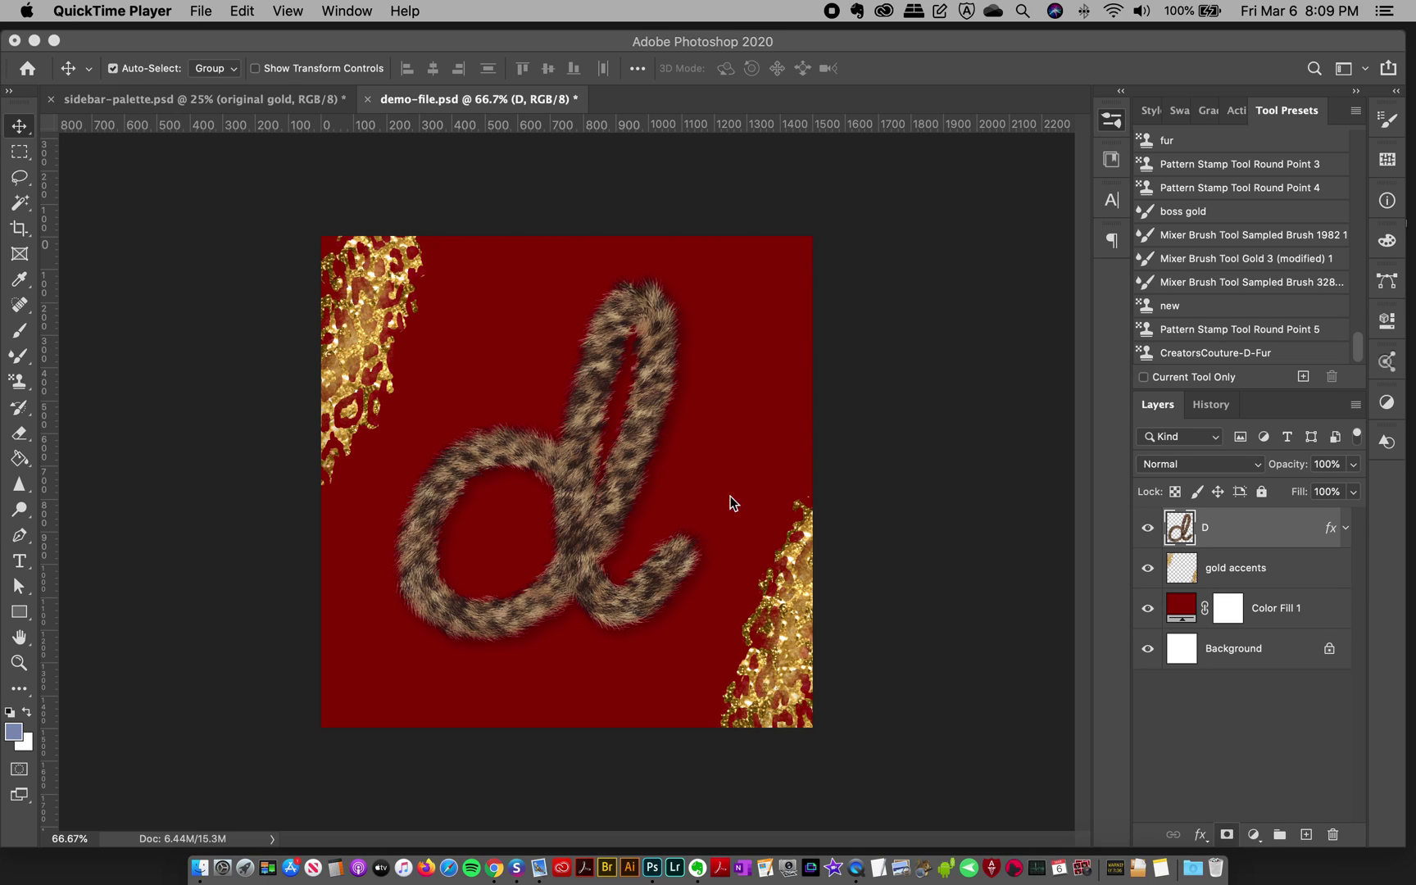
Show the Brushes panel with the 36-Days-Freebies set, toggling it via the Window menu
{"action": "left_click", "coordinate": [1112, 121]}
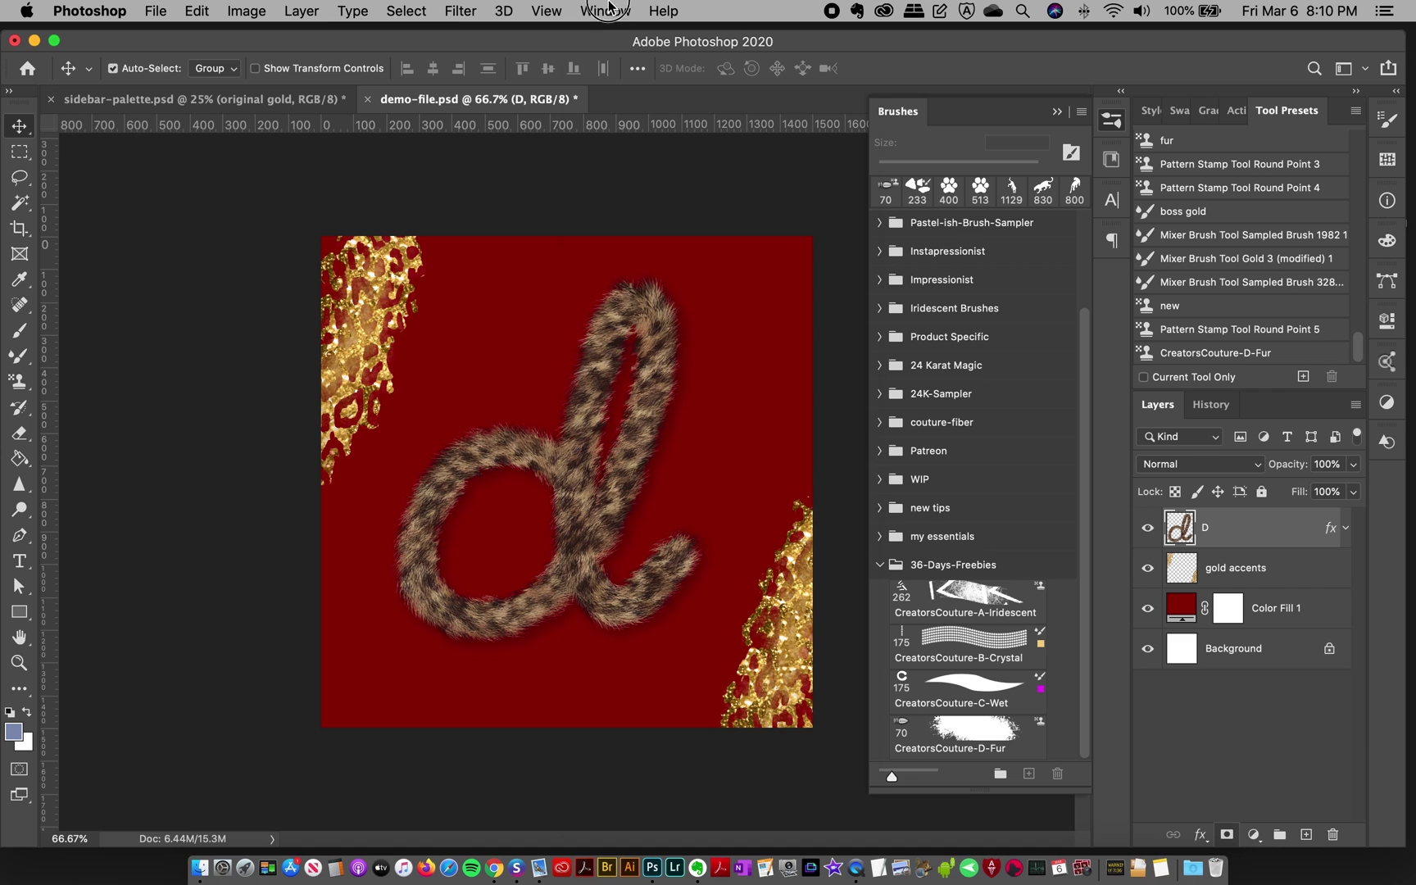
{"action": "left_click", "coordinate": [606, 11]}
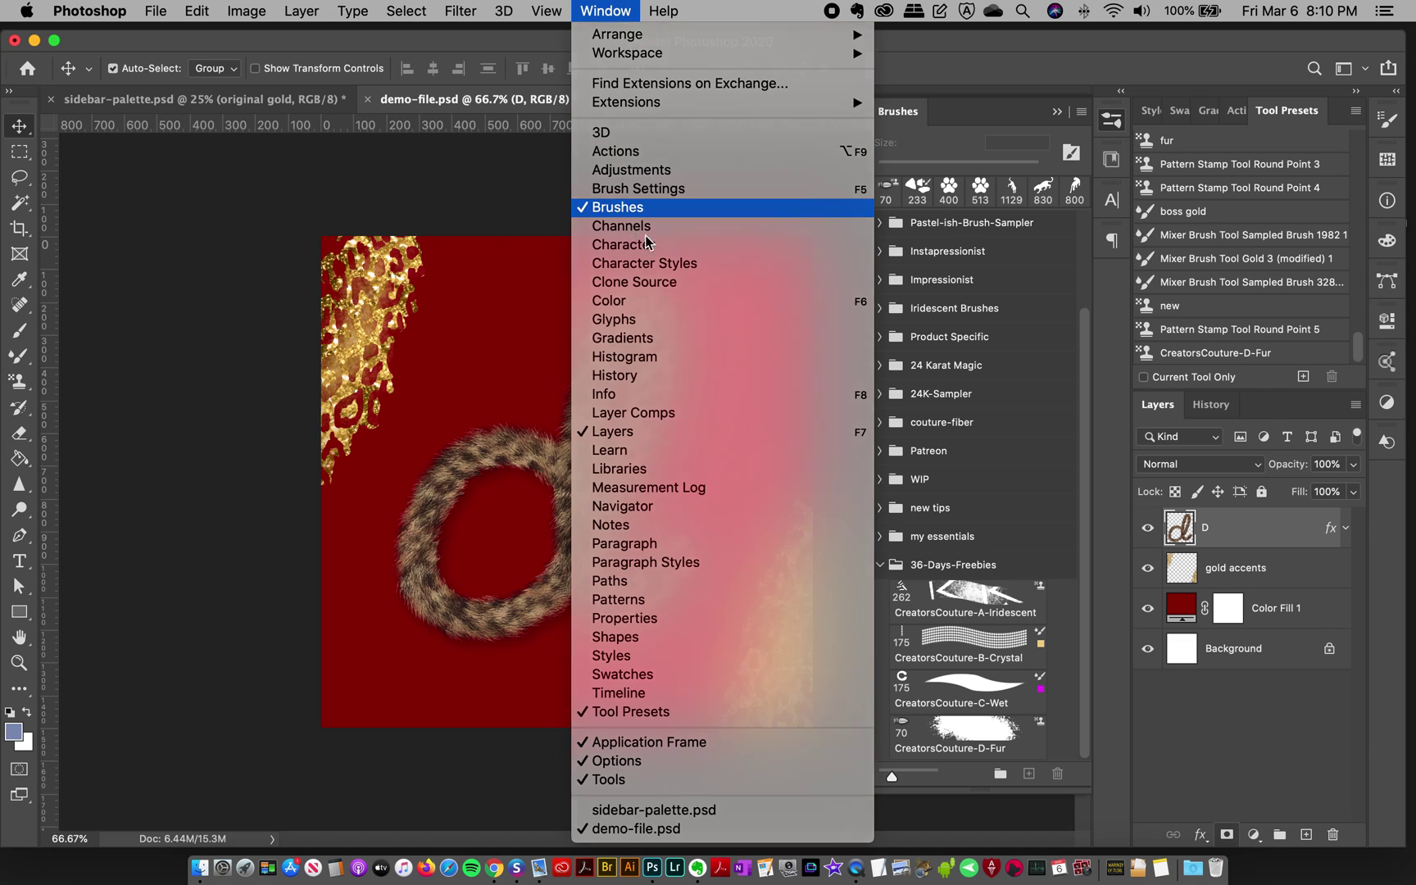
{"action": "left_click", "coordinate": [615, 210]}
{"action": "left_click", "coordinate": [1109, 170]}
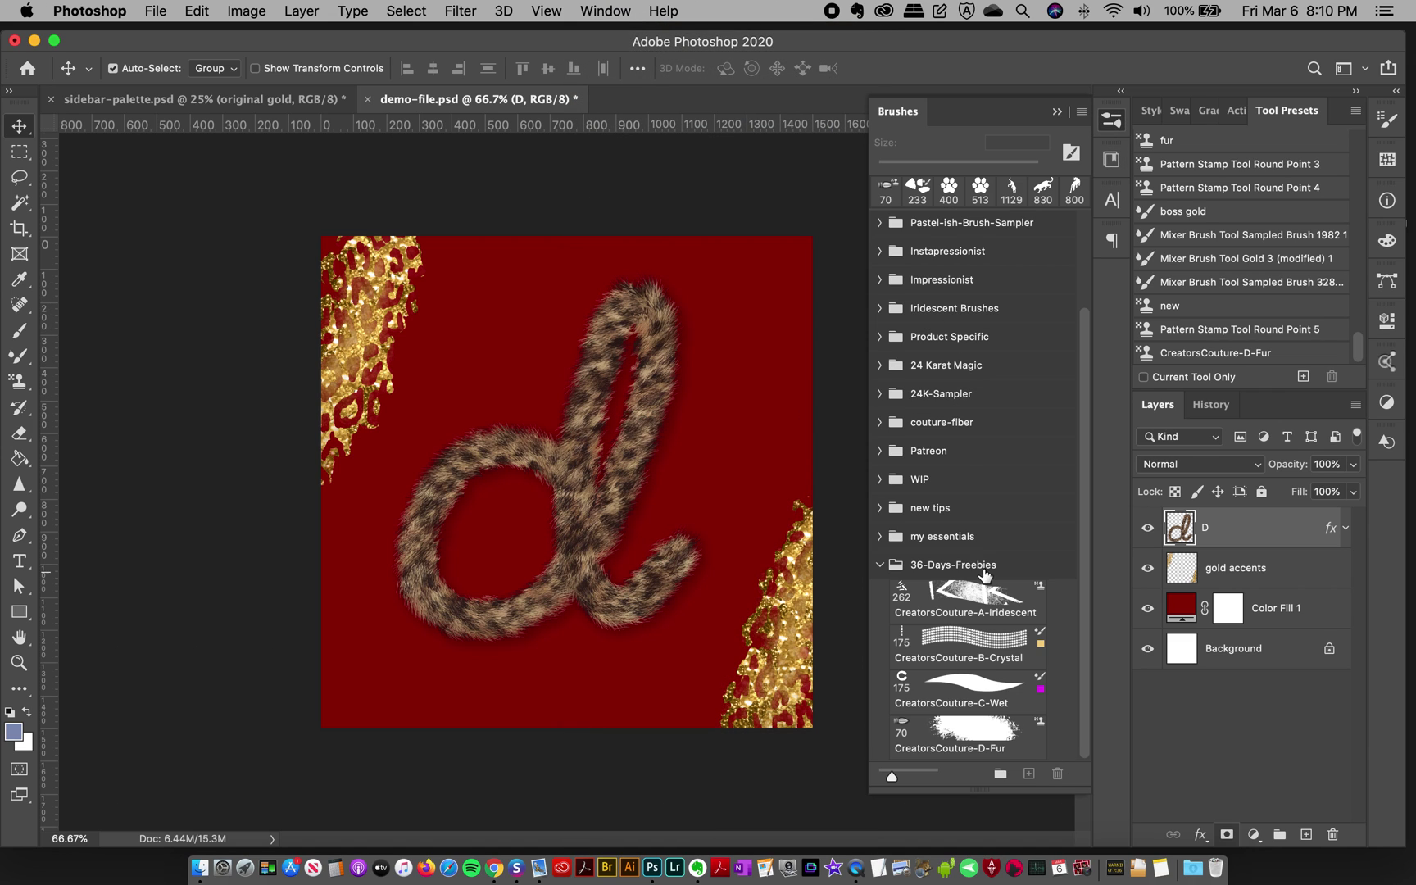
Browse the Brushes and Tool Presets flyout menus without choosing anything, leaving Tool Presets listed
{"action": "left_click", "coordinate": [1082, 113]}
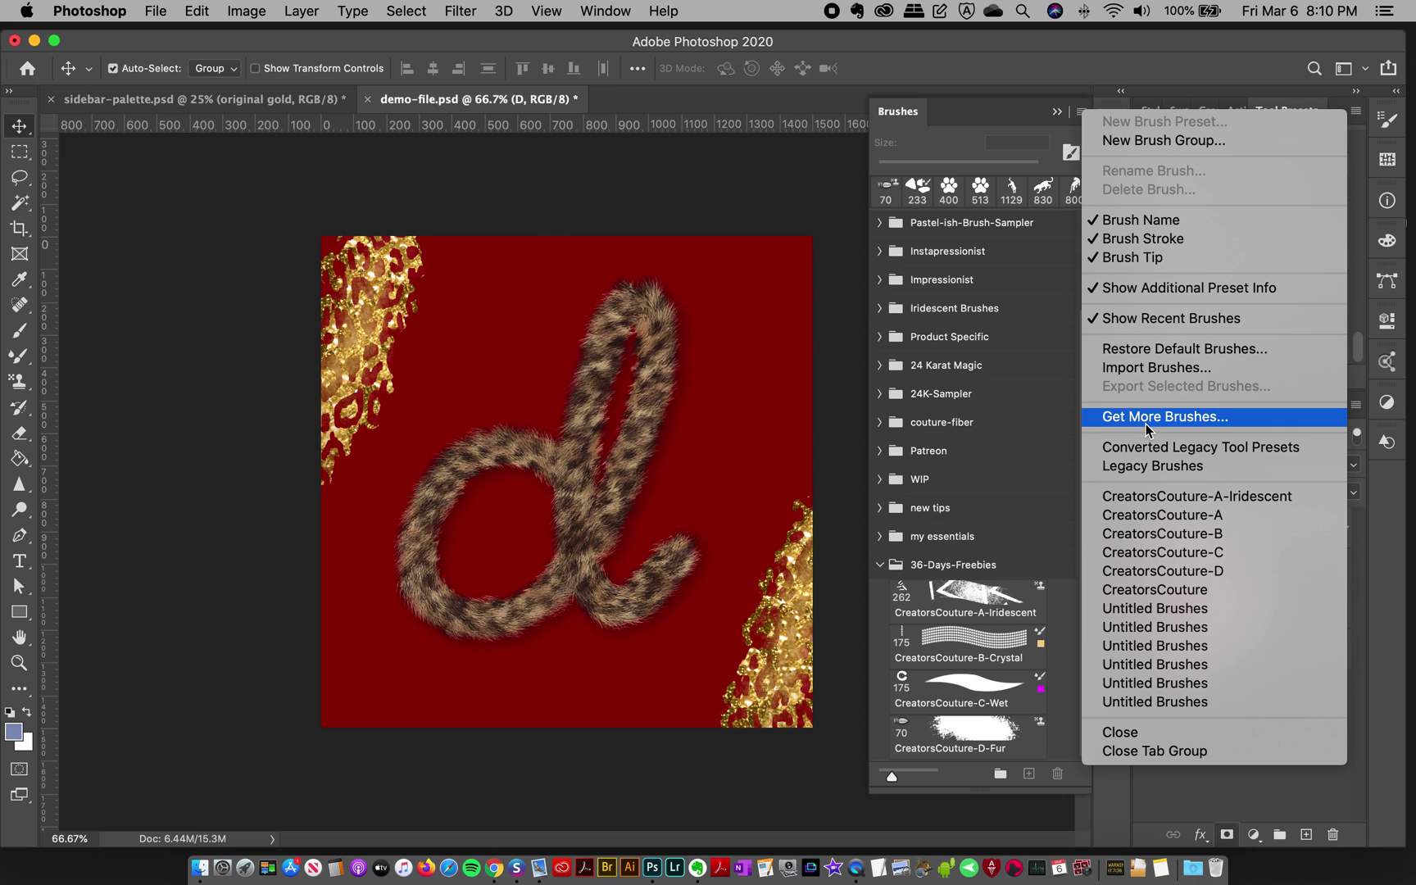
{"action": "left_click", "coordinate": [989, 113]}
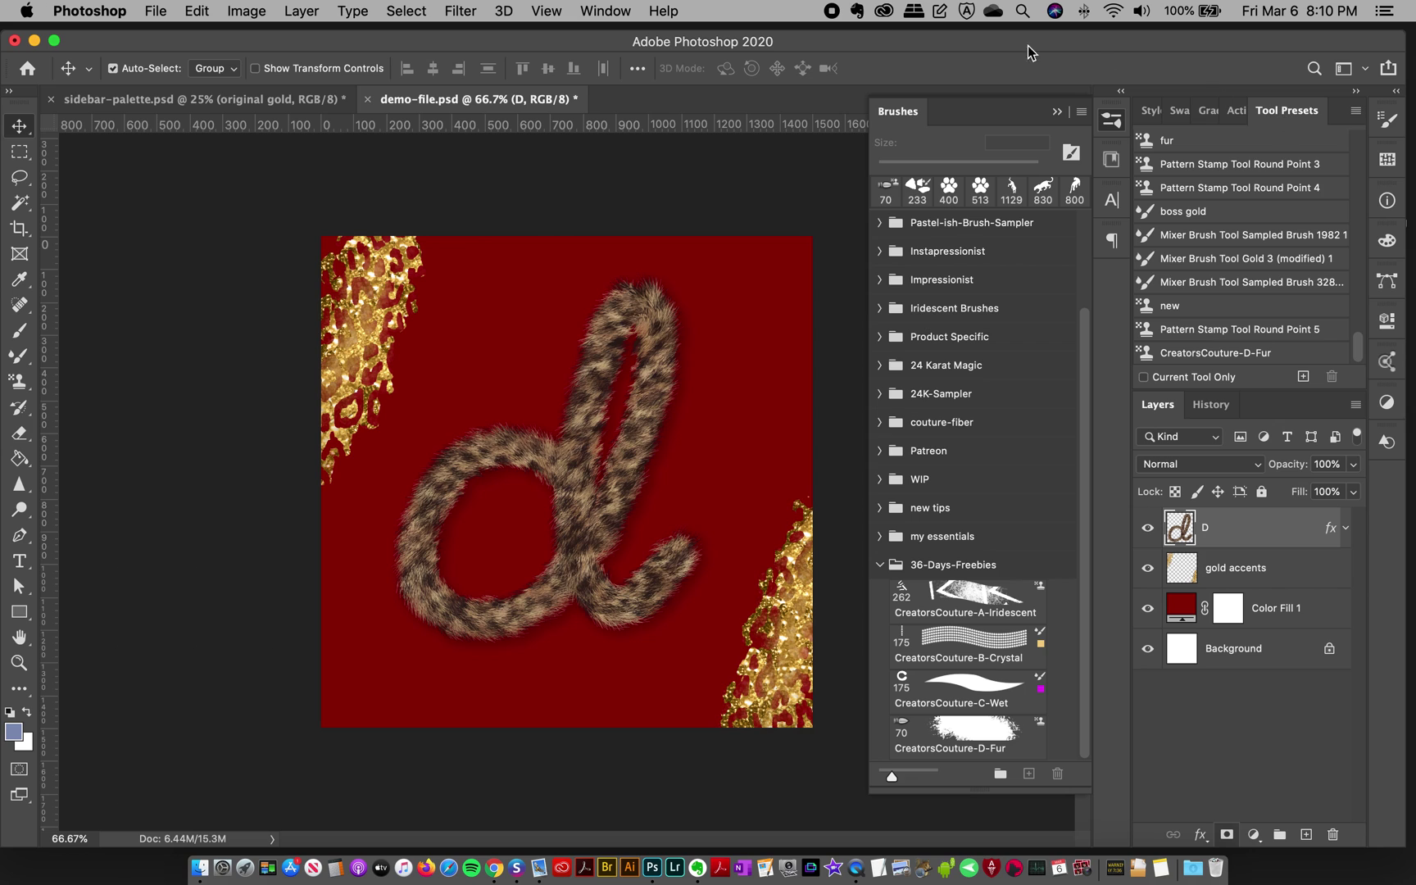
{"action": "left_click", "coordinate": [614, 11]}
{"action": "left_click", "coordinate": [611, 10]}
{"action": "left_click", "coordinate": [1355, 111]}
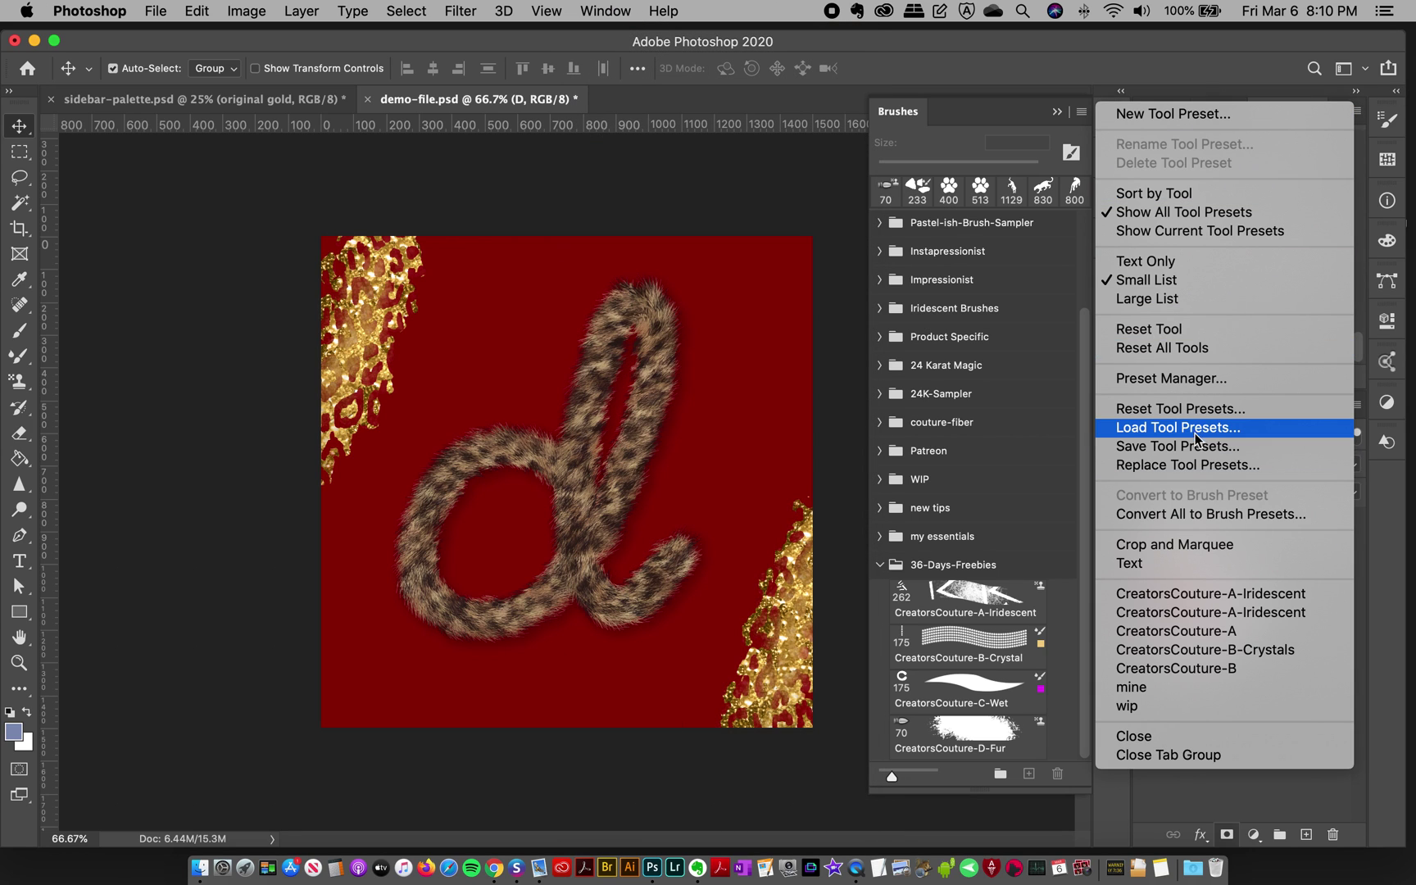
{"action": "left_click", "coordinate": [1197, 59]}
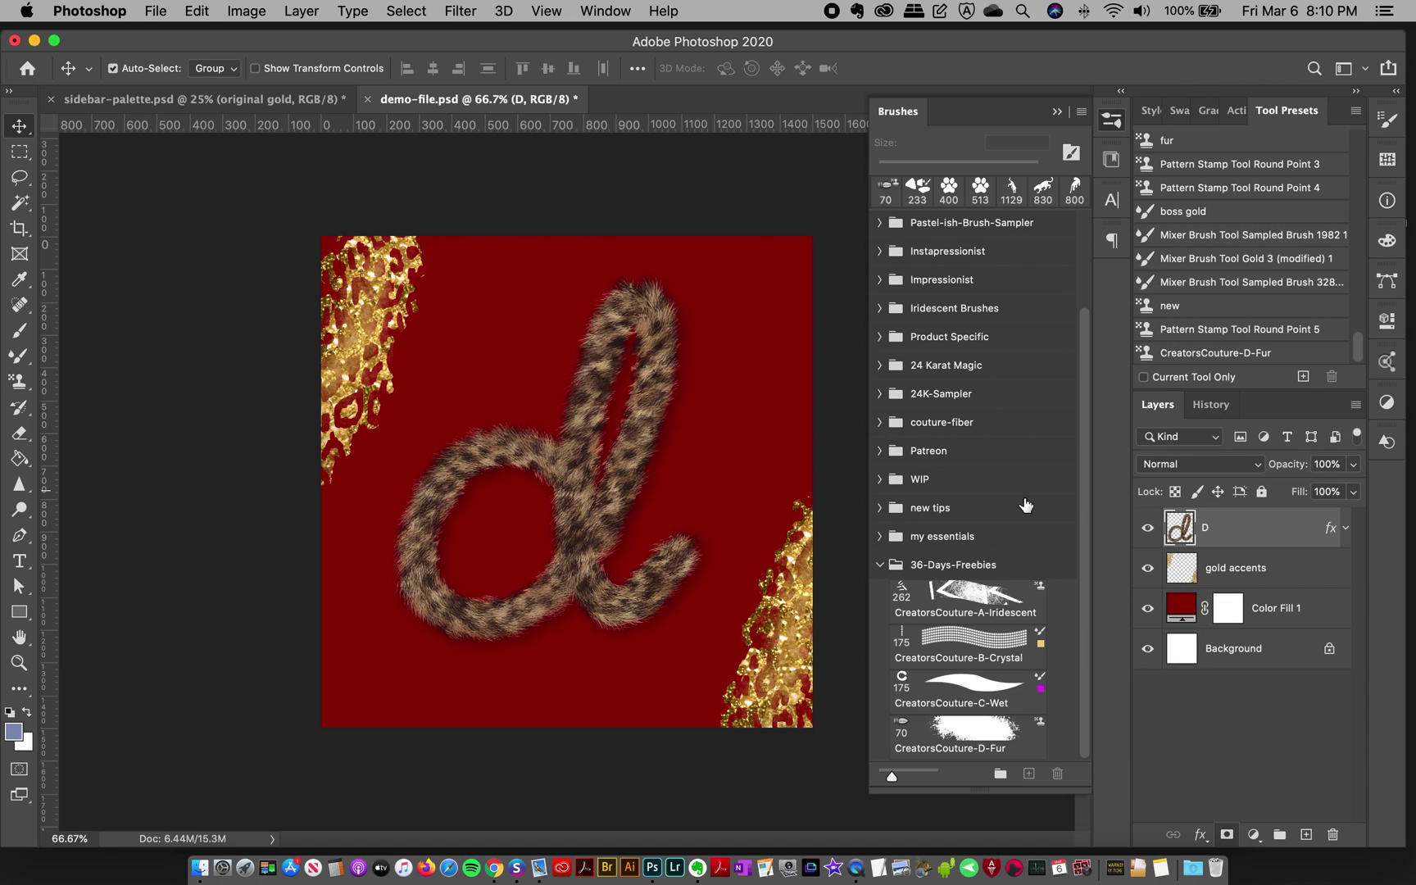
Test the CreatorsCouture-D-Fur brush, clear layer D, and paint a leopard-fur cursive d
{"action": "left_click", "coordinate": [955, 741]}
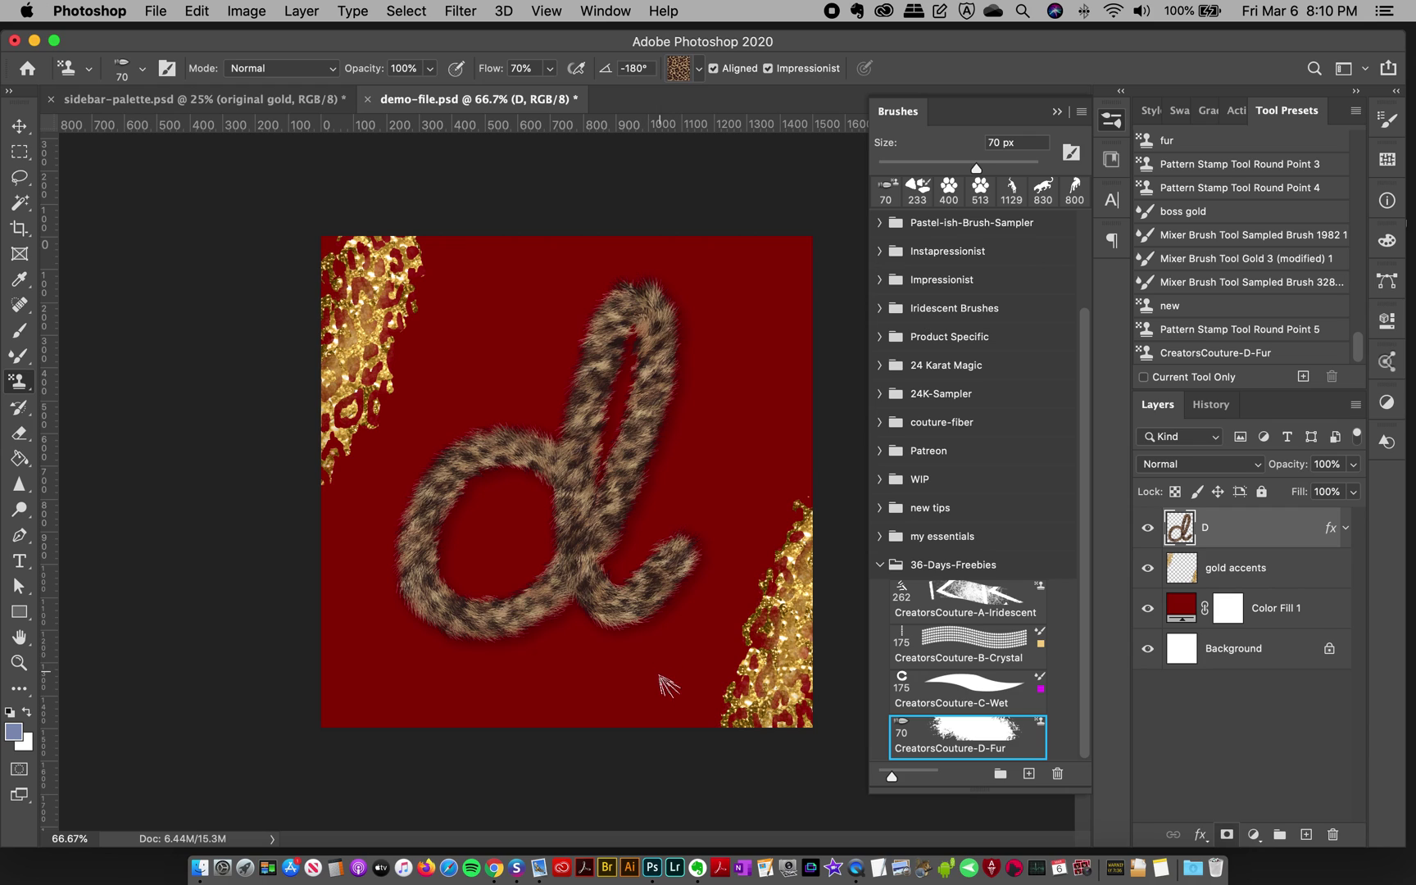
{"action": "mouse_move", "coordinate": [742, 264]}
{"action": "left_mouse_down"}
{"action": "mouse_move", "coordinate": [724, 320]}
{"action": "mouse_move", "coordinate": [756, 365]}
{"action": "mouse_move", "coordinate": [725, 412]}
{"action": "mouse_move", "coordinate": [739, 469]}
{"action": "mouse_move", "coordinate": [628, 713]}
{"action": "mouse_move", "coordinate": [632, 806]}
{"action": "left_mouse_up"}
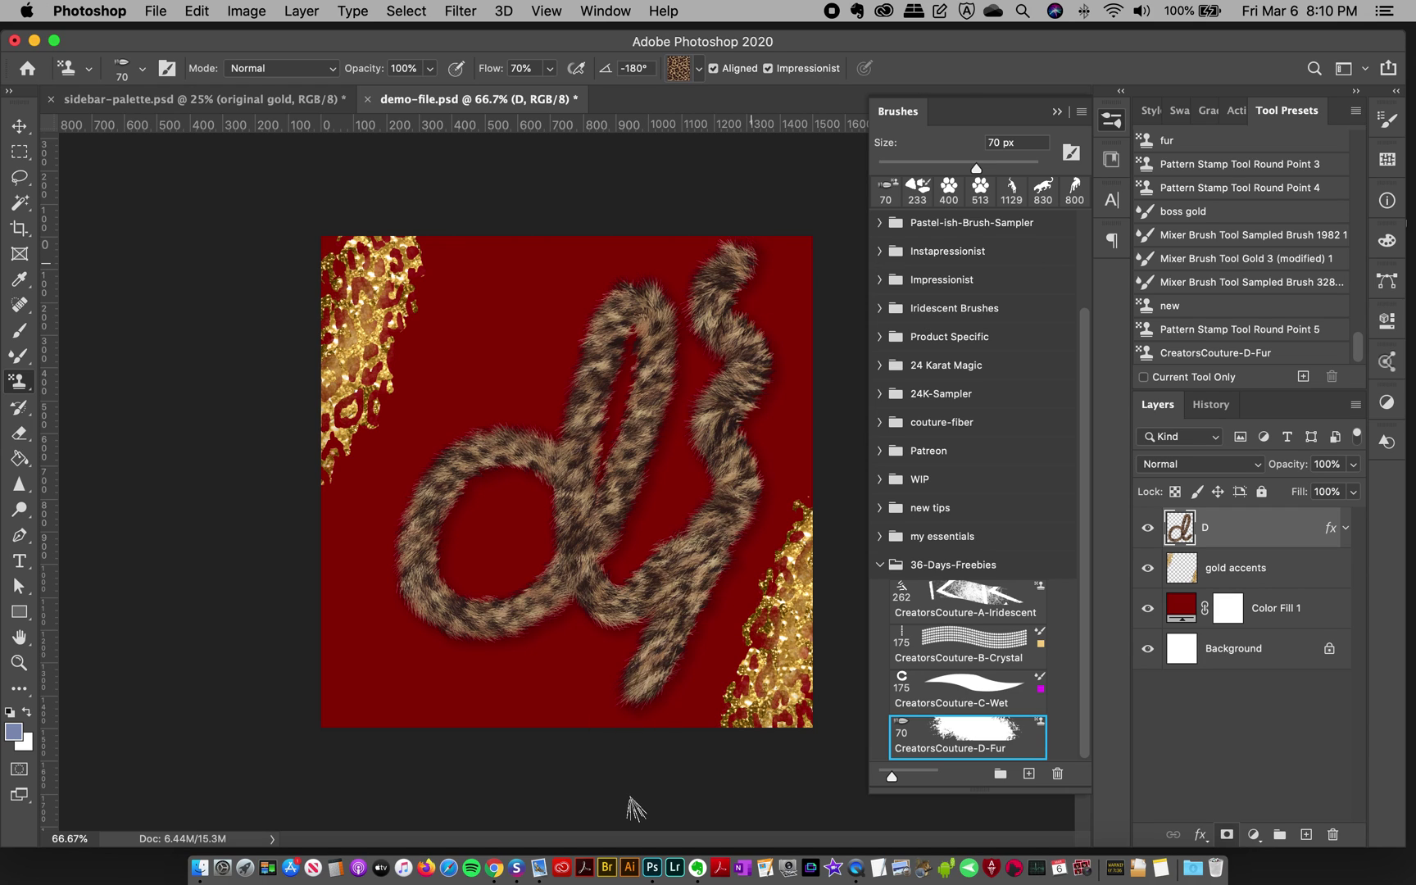
{"action": "key", "text": "super+a"}
{"action": "key", "text": "Delete"}
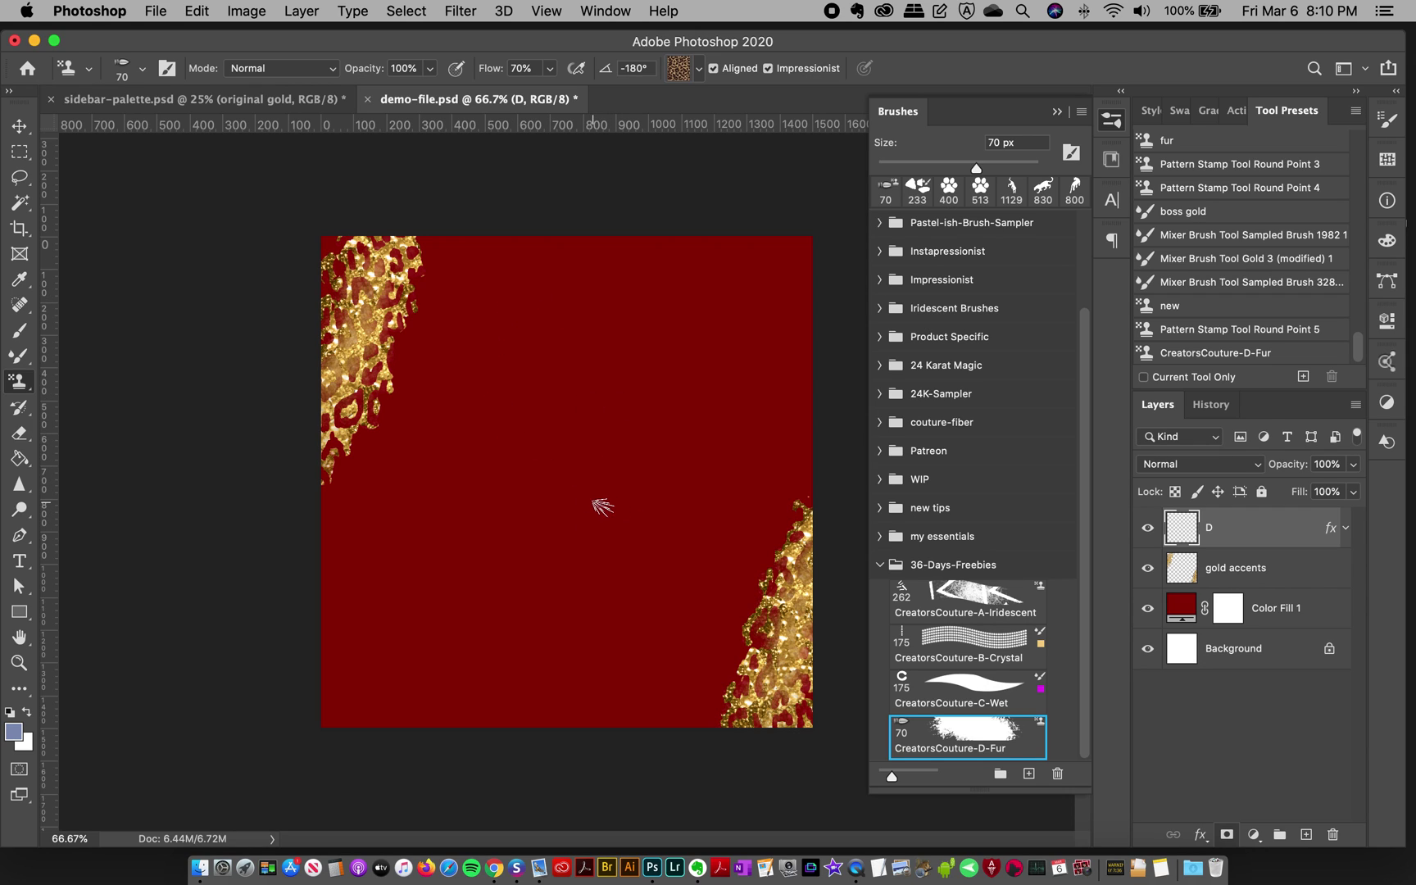
{"action": "mouse_move", "coordinate": [607, 497]}
{"action": "left_mouse_down"}
{"action": "mouse_move", "coordinate": [573, 454]}
{"action": "mouse_move", "coordinate": [498, 459]}
{"action": "mouse_move", "coordinate": [461, 497]}
{"action": "mouse_move", "coordinate": [455, 593]}
{"action": "mouse_move", "coordinate": [488, 615]}
{"action": "mouse_move", "coordinate": [524, 613]}
{"action": "mouse_move", "coordinate": [609, 531]}
{"action": "mouse_move", "coordinate": [657, 425]}
{"action": "mouse_move", "coordinate": [662, 295]}
{"action": "mouse_move", "coordinate": [648, 293]}
{"action": "mouse_move", "coordinate": [615, 350]}
{"action": "mouse_move", "coordinate": [607, 562]}
{"action": "mouse_move", "coordinate": [624, 601]}
{"action": "mouse_move", "coordinate": [667, 603]}
{"action": "mouse_move", "coordinate": [725, 564]}
{"action": "left_mouse_up"}
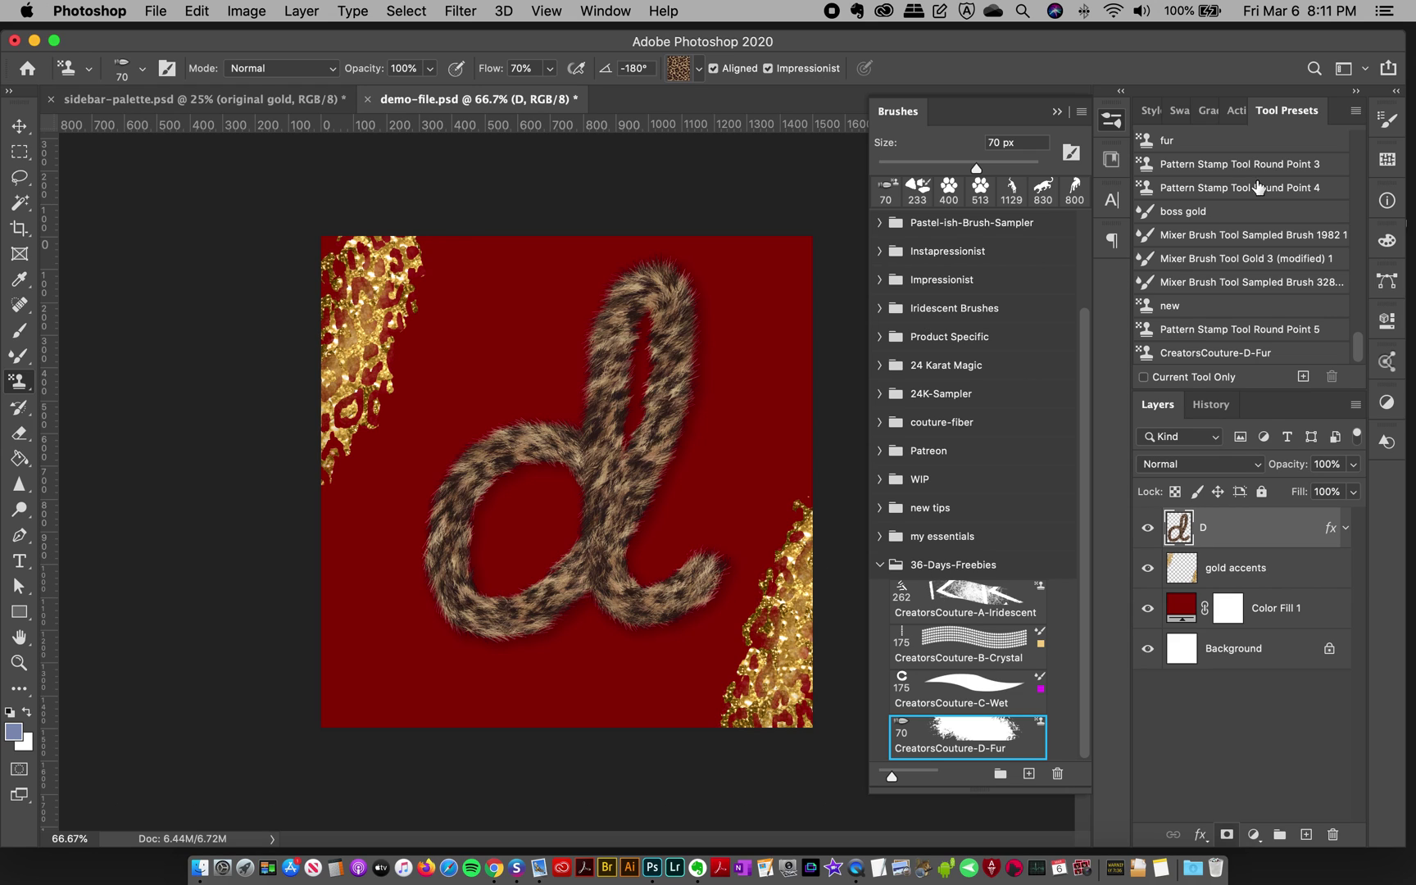
{"action": "left_click", "coordinate": [1112, 120]}
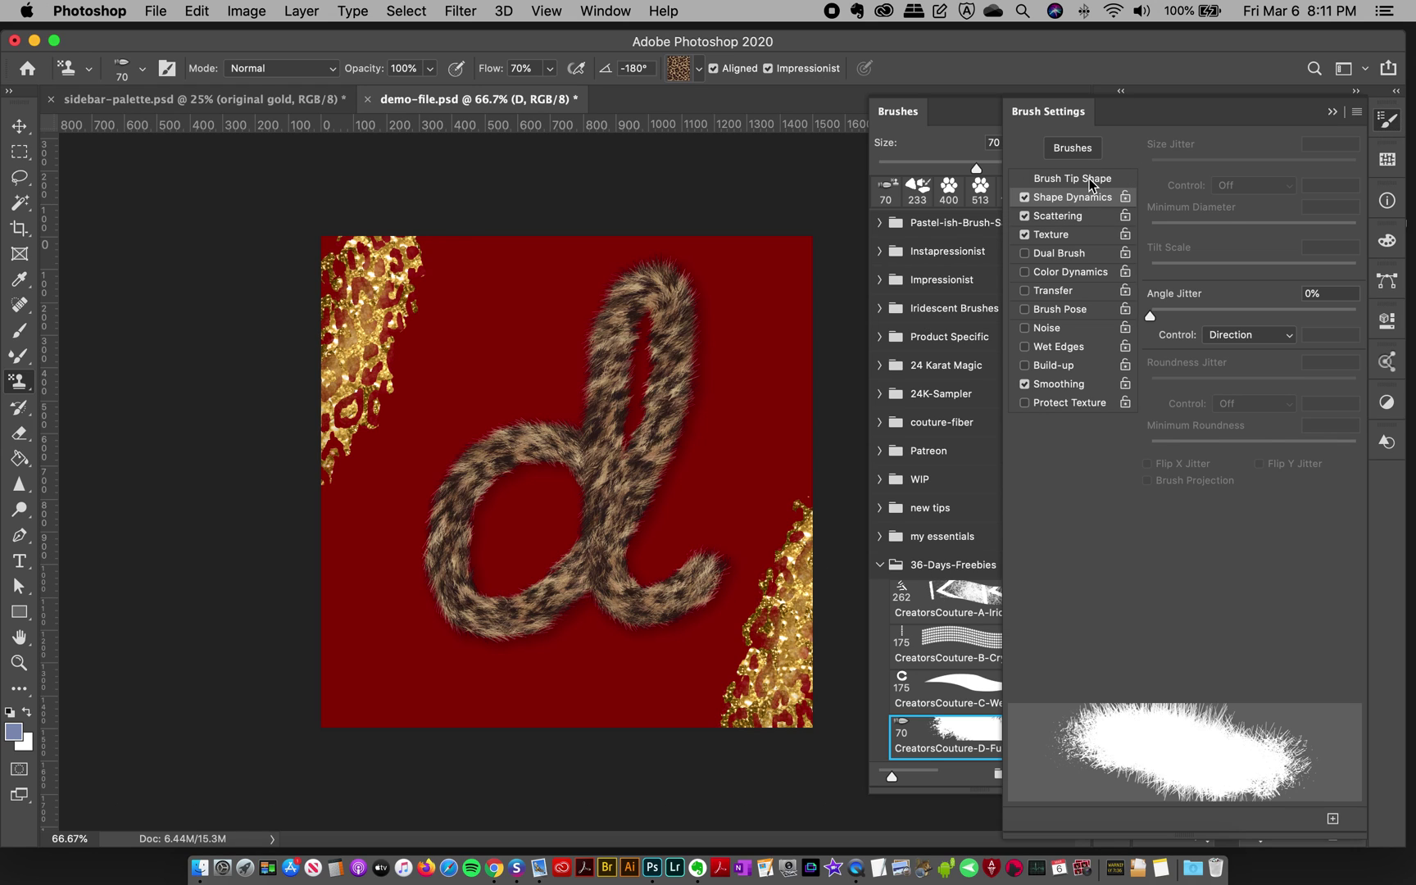
{"action": "left_click", "coordinate": [1090, 179]}
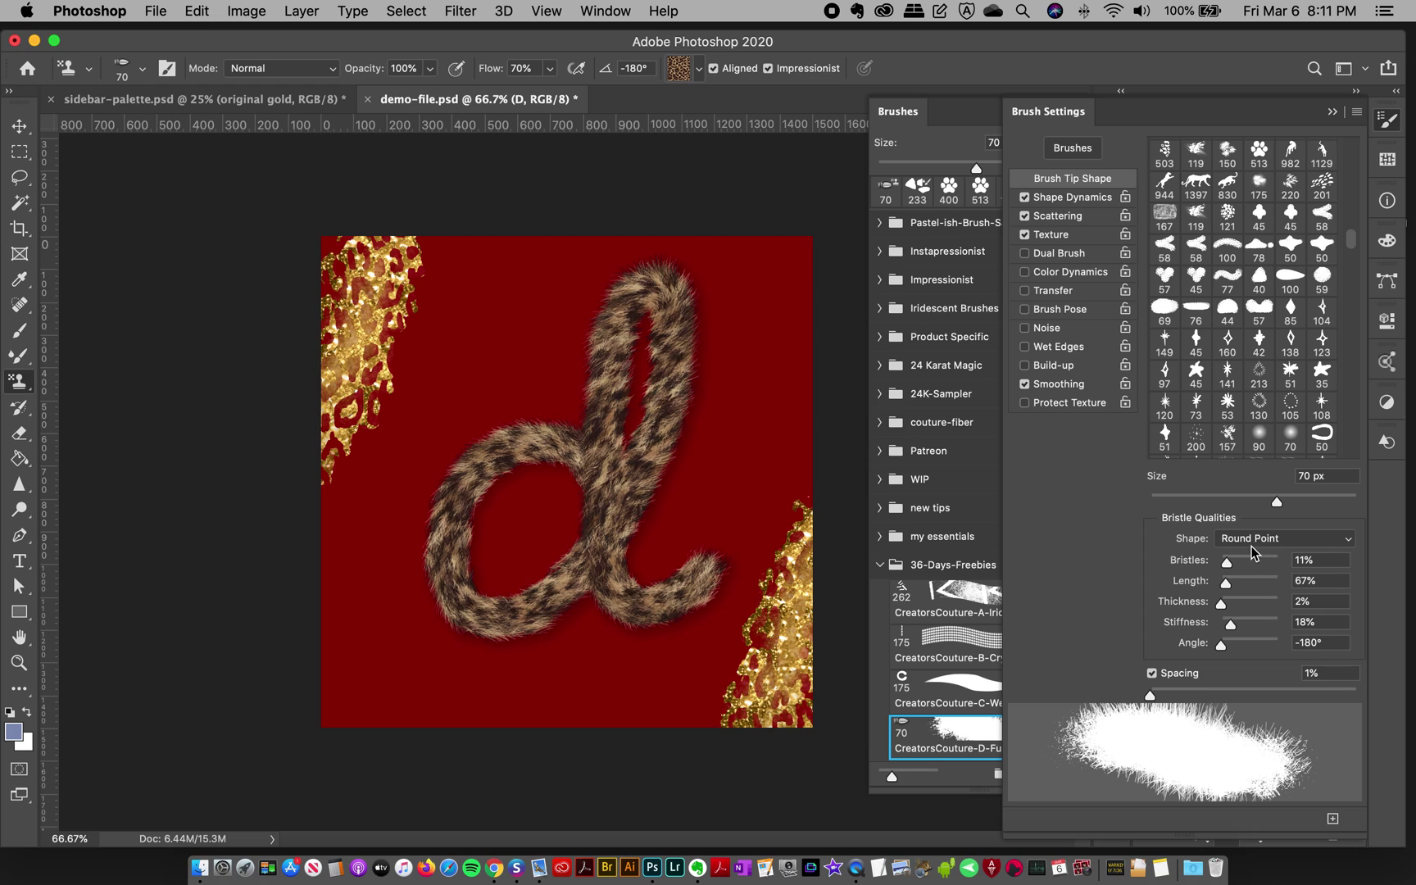
{"action": "left_click", "coordinate": [1385, 121]}
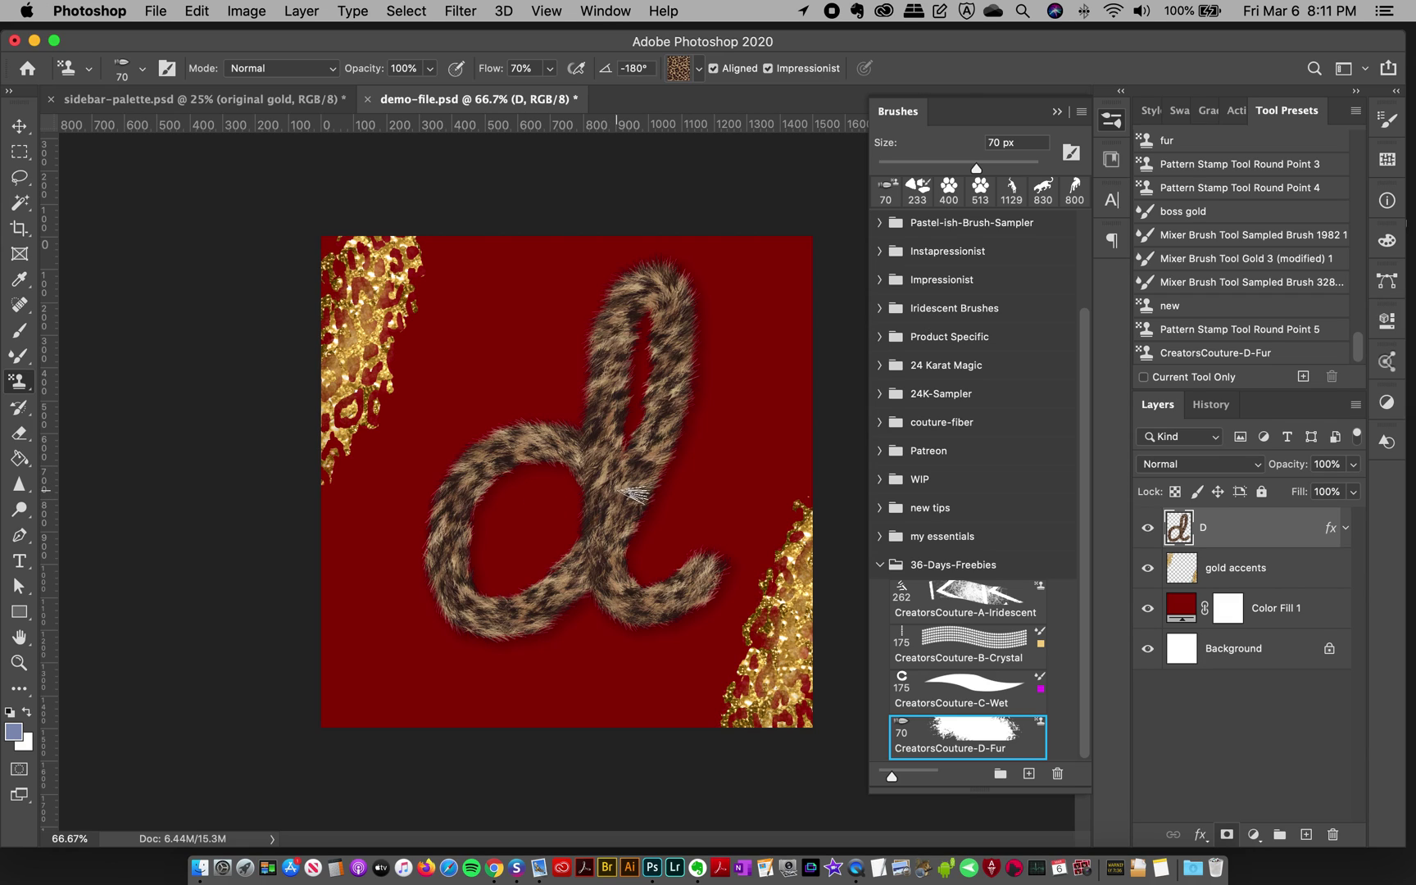
{"action": "right_click", "coordinate": [20, 383]}
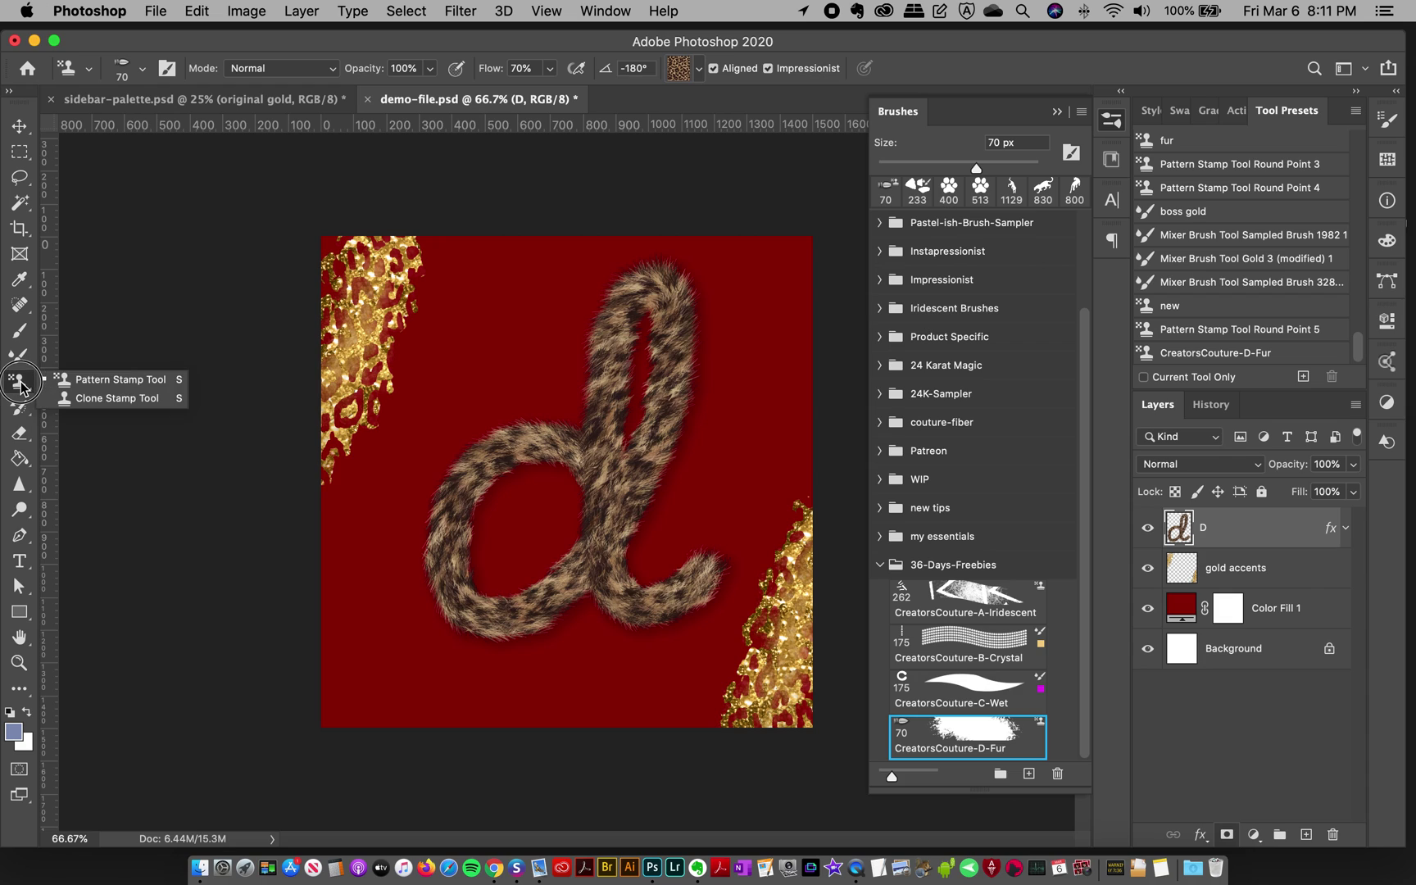
Undo the fur letter and brush a fur dab near the upper-left gold accent
{"action": "left_click", "coordinate": [82, 382]}
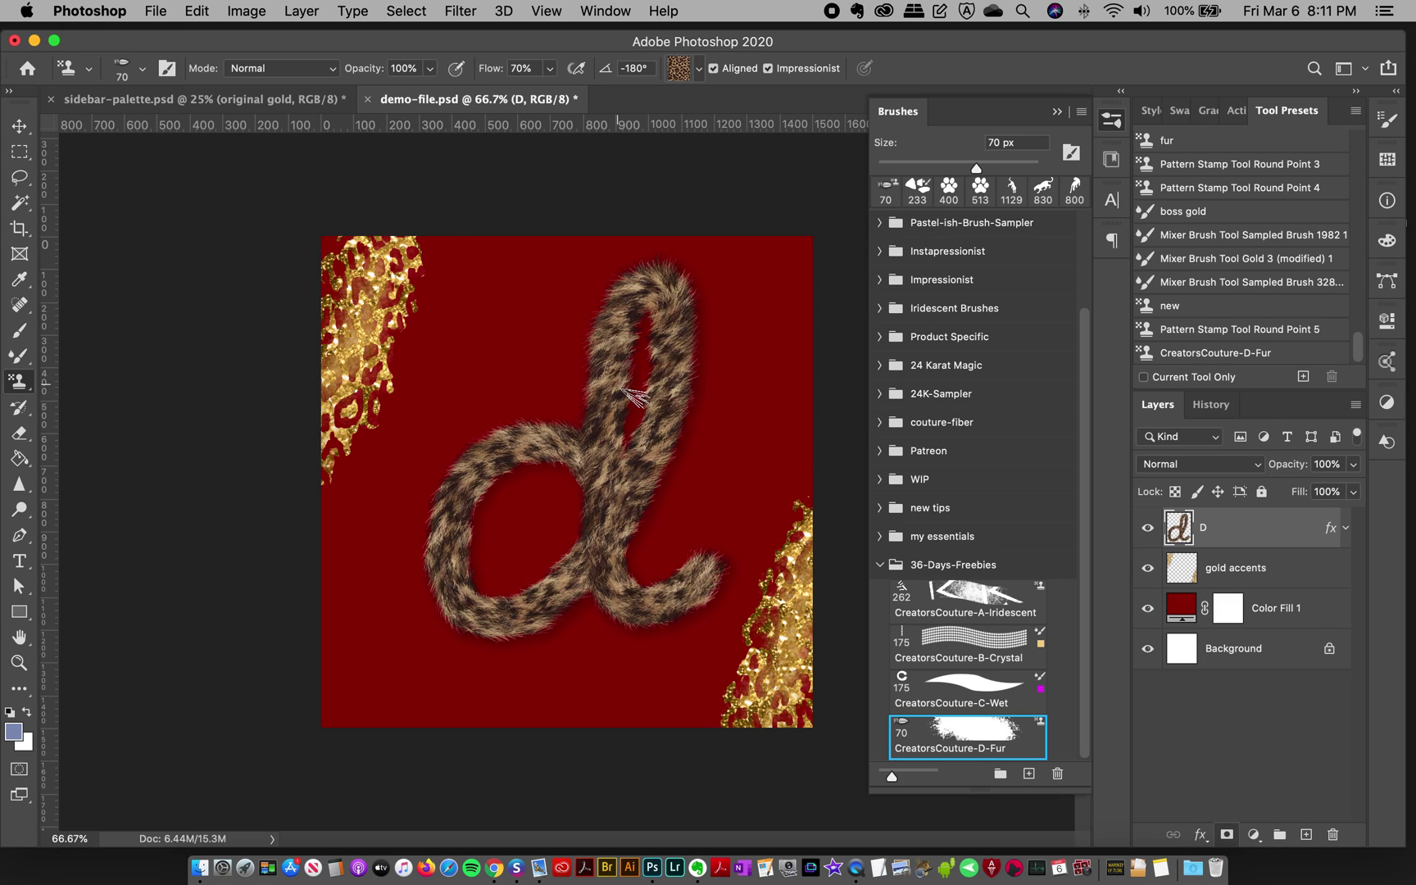
{"action": "key", "text": "super+d"}
{"action": "key", "text": "super+z"}
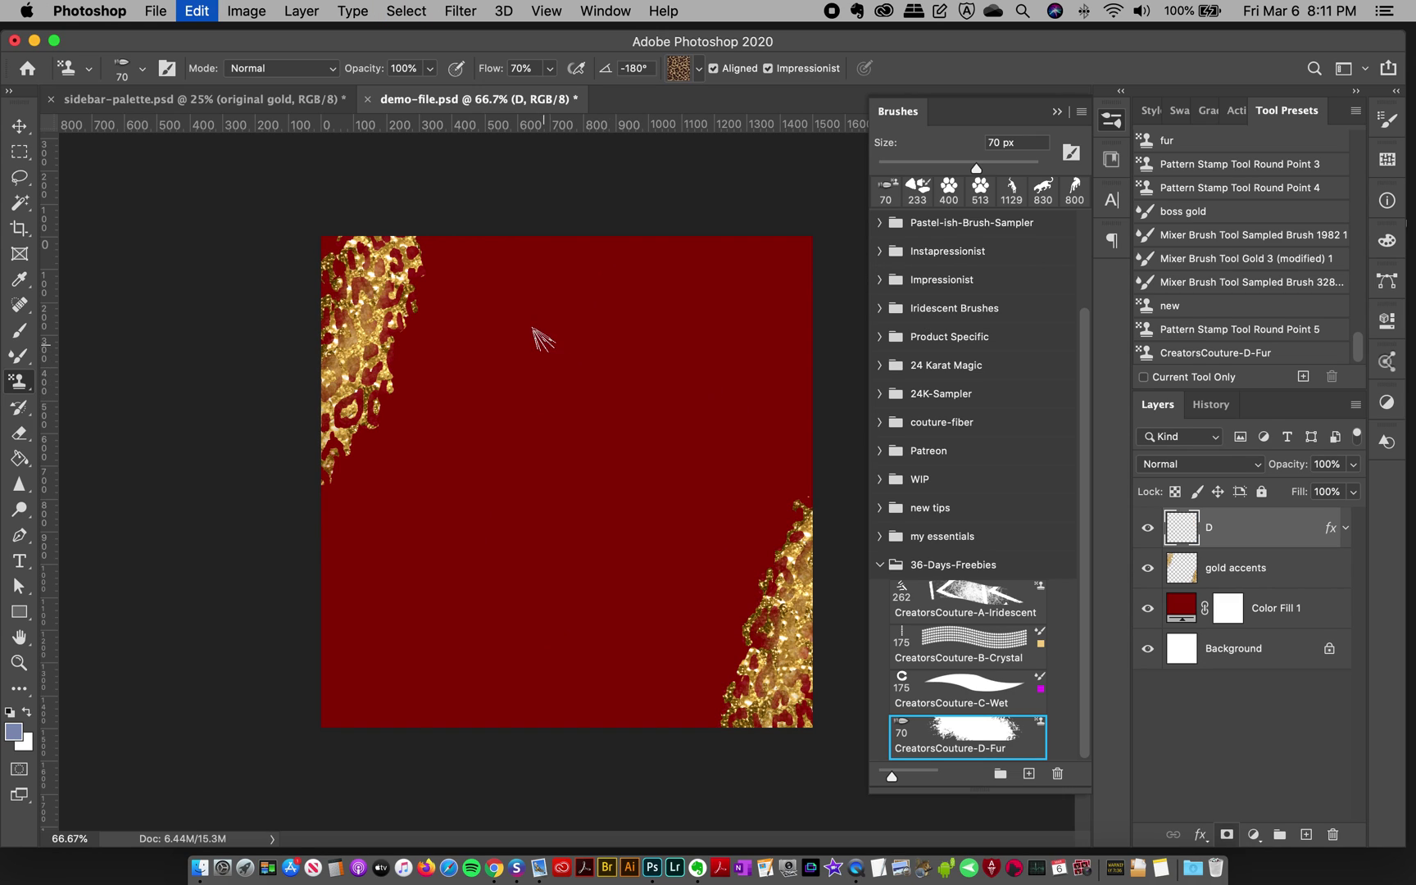
{"action": "mouse_move", "coordinate": [474, 306]}
{"action": "left_mouse_down"}
{"action": "mouse_move", "coordinate": [454, 346]}
{"action": "mouse_move", "coordinate": [469, 377]}
{"action": "mouse_move", "coordinate": [430, 469]}
{"action": "mouse_move", "coordinate": [454, 525]}
{"action": "mouse_move", "coordinate": [439, 629]}
{"action": "mouse_move", "coordinate": [495, 638]}
{"action": "mouse_move", "coordinate": [527, 589]}
{"action": "mouse_move", "coordinate": [570, 566]}
{"action": "mouse_move", "coordinate": [597, 597]}
{"action": "mouse_move", "coordinate": [655, 570]}
{"action": "mouse_move", "coordinate": [661, 496]}
{"action": "mouse_move", "coordinate": [623, 470]}
{"action": "mouse_move", "coordinate": [553, 487]}
{"action": "mouse_move", "coordinate": [527, 461]}
{"action": "mouse_move", "coordinate": [559, 398]}
{"action": "mouse_move", "coordinate": [645, 368]}
{"action": "mouse_move", "coordinate": [661, 322]}
{"action": "mouse_move", "coordinate": [721, 321]}
{"action": "mouse_move", "coordinate": [723, 370]}
{"action": "mouse_move", "coordinate": [779, 494]}
{"action": "left_mouse_up"}
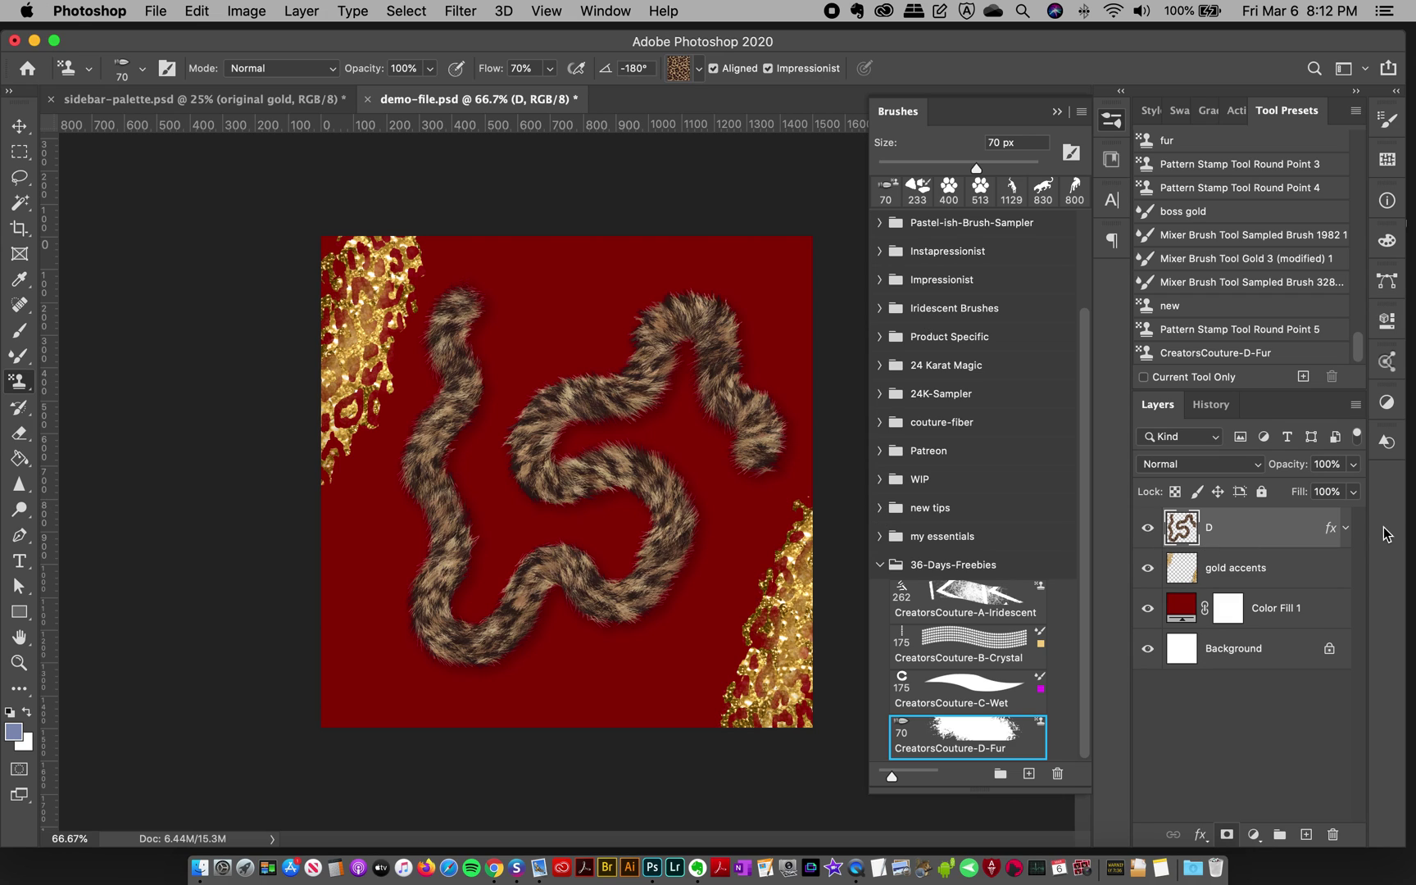
Replace the last fur stroke with a new arcing stroke across the canvas, then hide layer D
{"action": "left_click", "coordinate": [1344, 529]}
{"action": "left_click", "coordinate": [1345, 529]}
{"action": "key", "text": "super+z"}
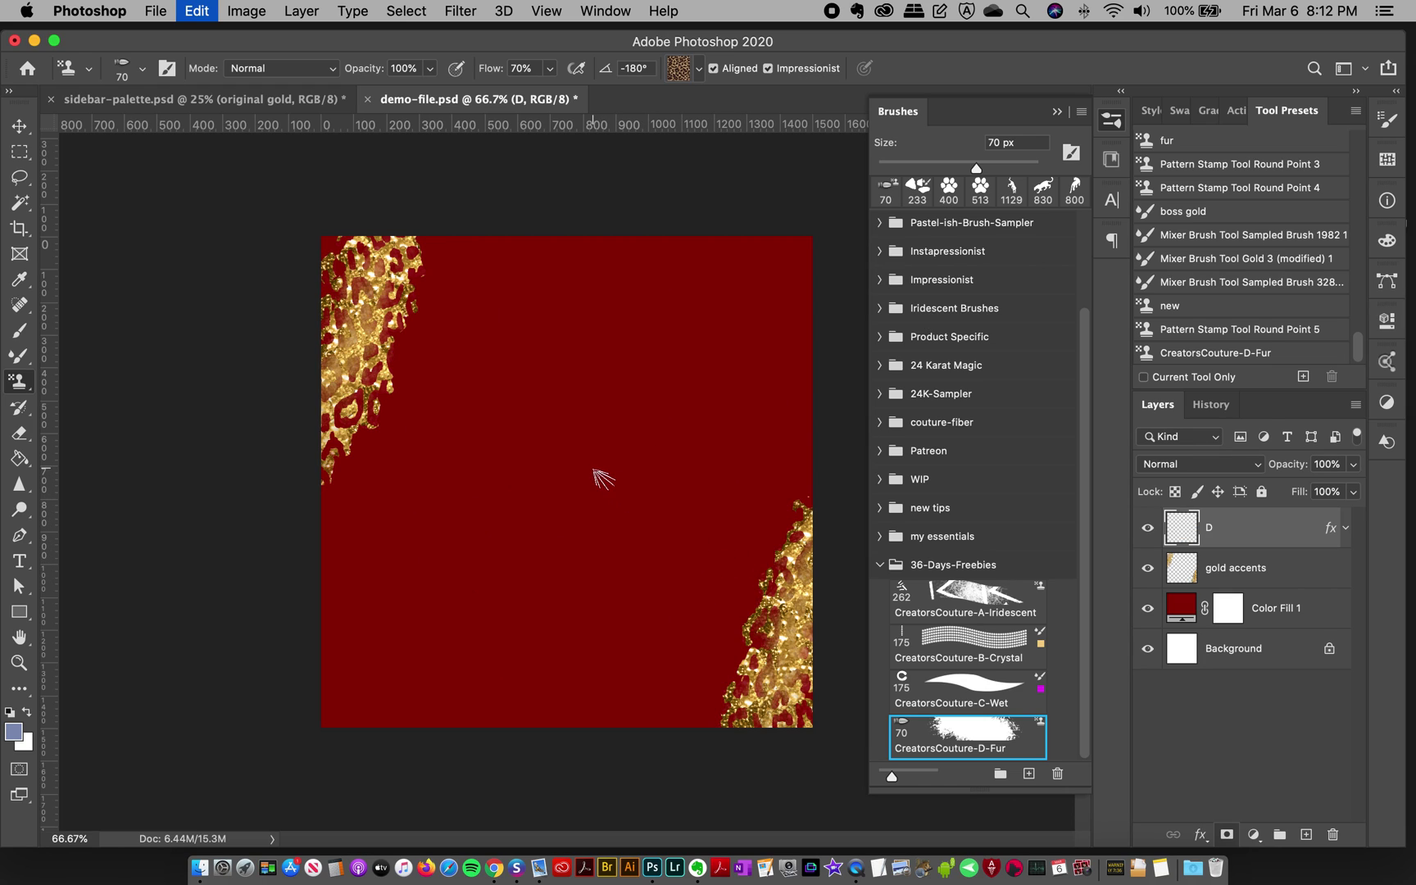
{"action": "mouse_move", "coordinate": [627, 466]}
{"action": "left_mouse_down"}
{"action": "mouse_move", "coordinate": [531, 434]}
{"action": "mouse_move", "coordinate": [493, 454]}
{"action": "mouse_move", "coordinate": [469, 500]}
{"action": "mouse_move", "coordinate": [474, 587]}
{"action": "mouse_move", "coordinate": [510, 600]}
{"action": "mouse_move", "coordinate": [557, 582]}
{"action": "mouse_move", "coordinate": [584, 545]}
{"action": "mouse_move", "coordinate": [649, 376]}
{"action": "mouse_move", "coordinate": [637, 299]}
{"action": "mouse_move", "coordinate": [591, 412]}
{"action": "mouse_move", "coordinate": [591, 543]}
{"action": "mouse_move", "coordinate": [614, 612]}
{"action": "mouse_move", "coordinate": [727, 617]}
{"action": "mouse_move", "coordinate": [692, 624]}
{"action": "left_mouse_up"}
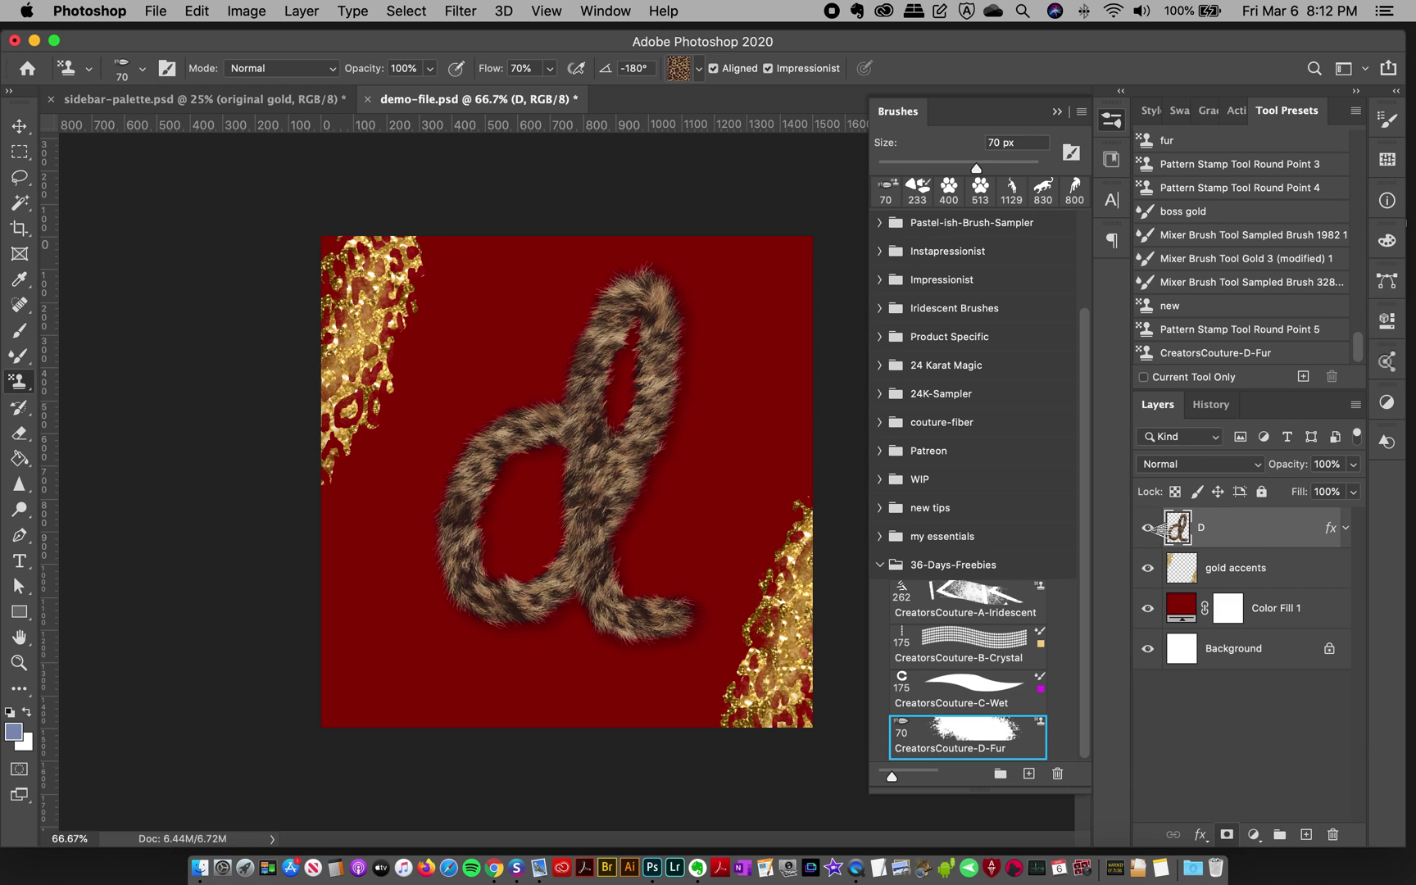
{"action": "left_click_drag", "start_coordinate": [1164, 531], "coordinate": [1147, 538]}
{"action": "left_click", "coordinate": [1148, 536]}
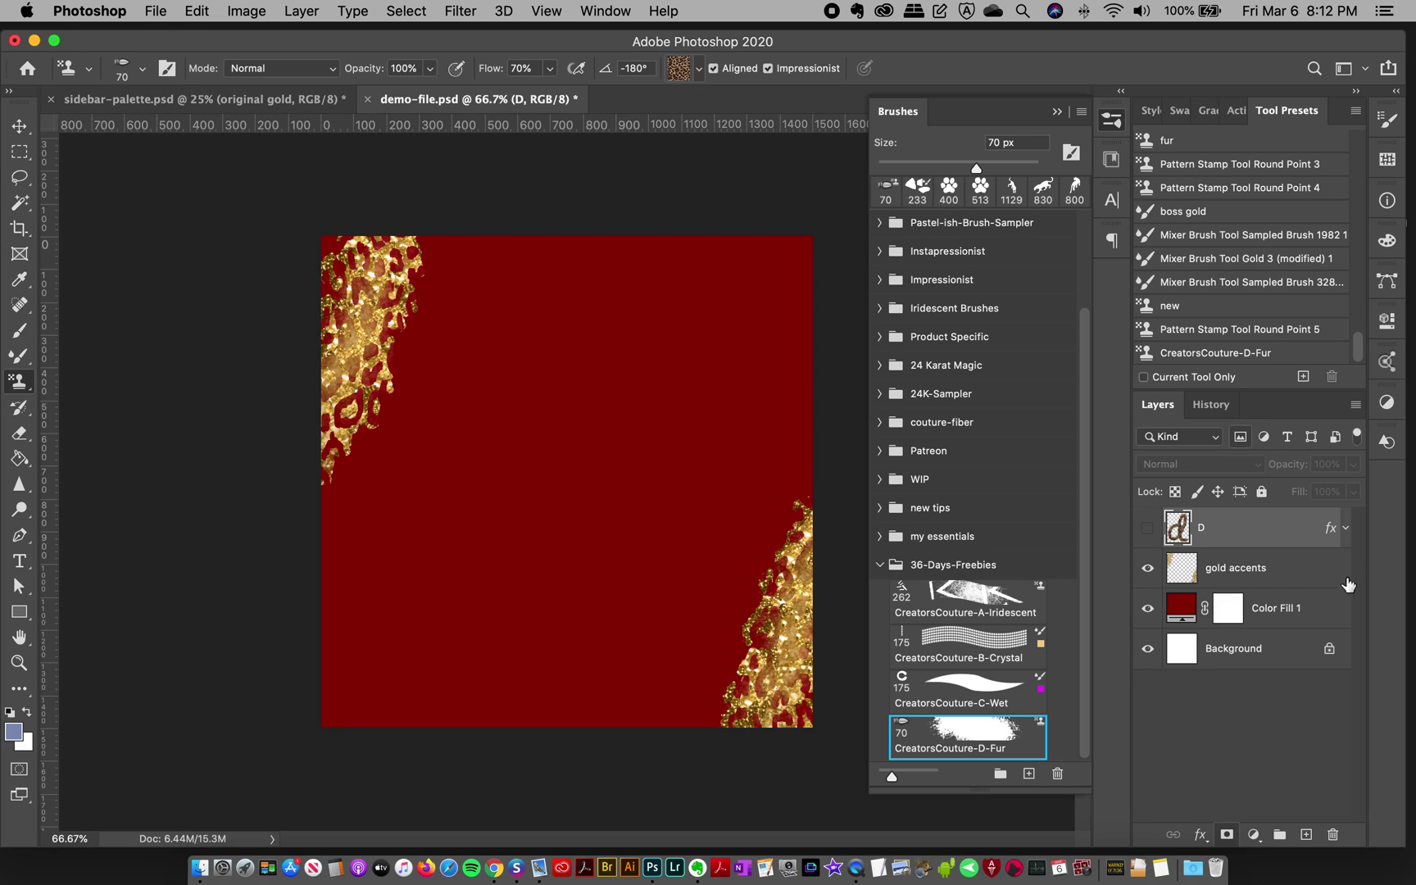
Add Layer 1 and Layer 2 above gold accents, then hide both layer D and gold accents
{"action": "left_click", "coordinate": [1252, 582]}
{"action": "left_click", "coordinate": [1307, 834]}
{"action": "left_click", "coordinate": [1306, 835]}
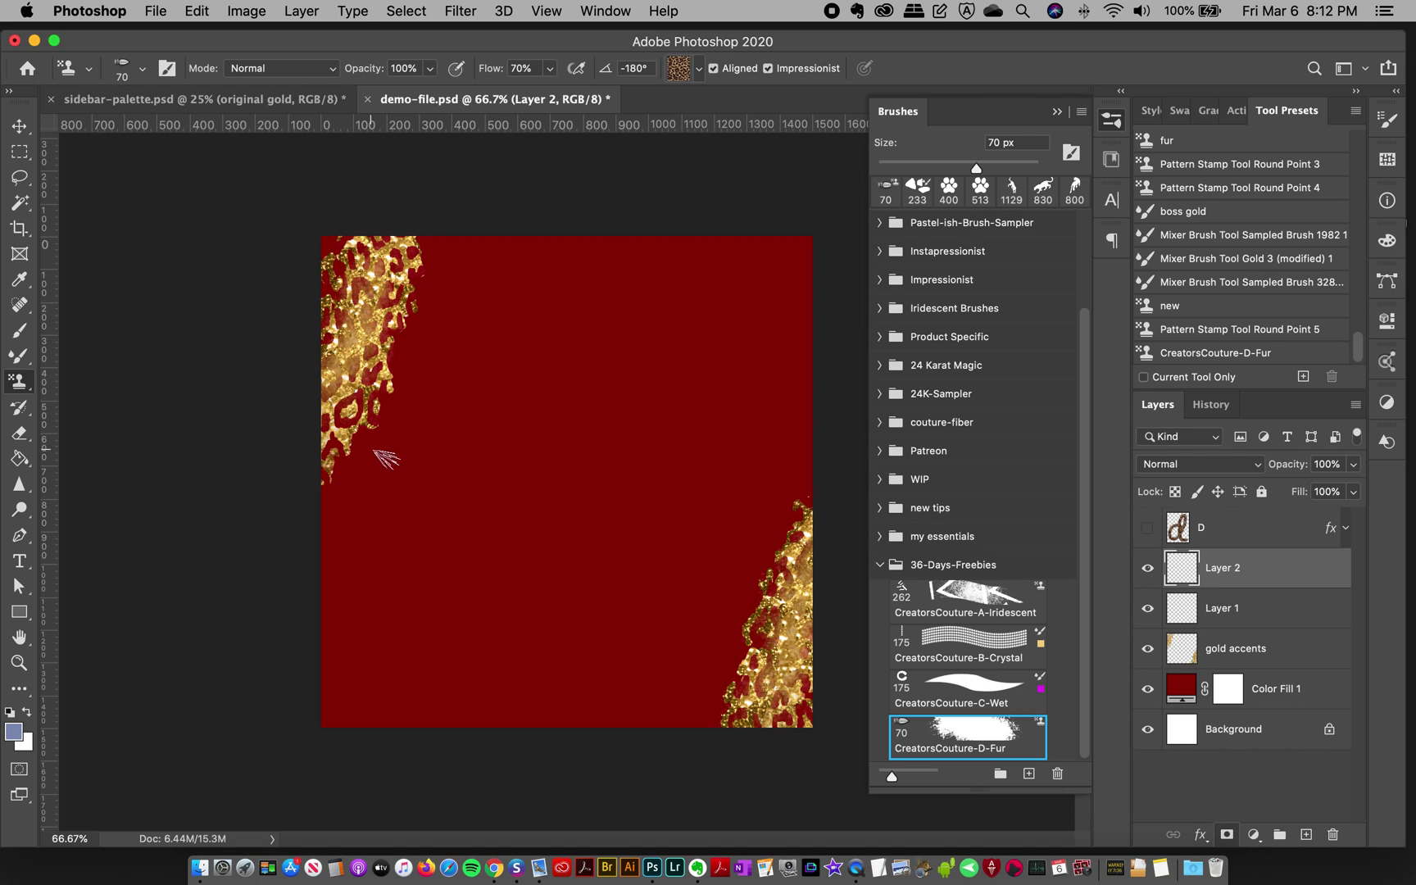
{"action": "left_click", "coordinate": [1148, 527]}
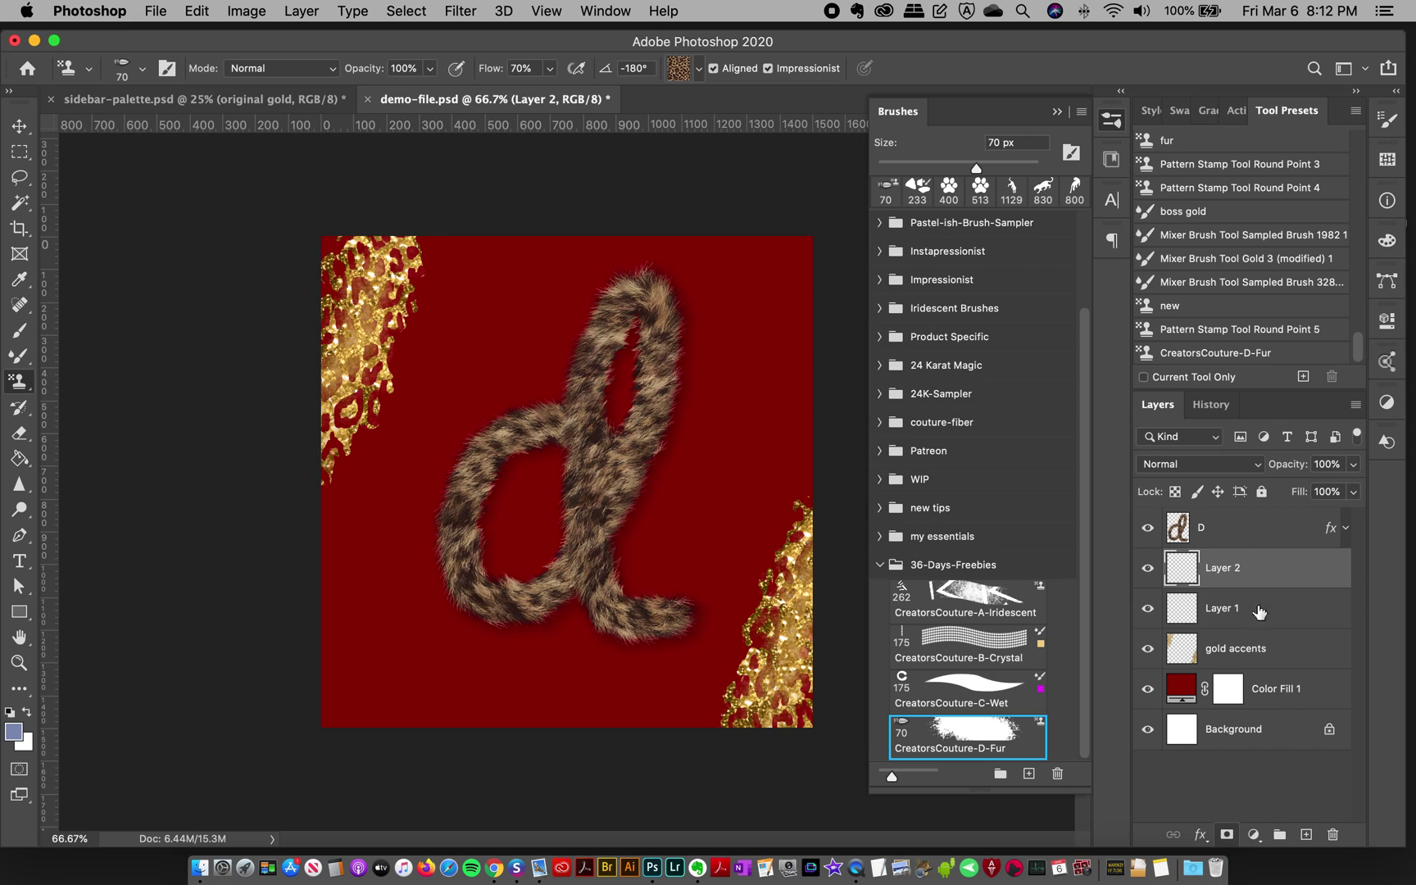
{"action": "left_click", "coordinate": [1149, 652]}
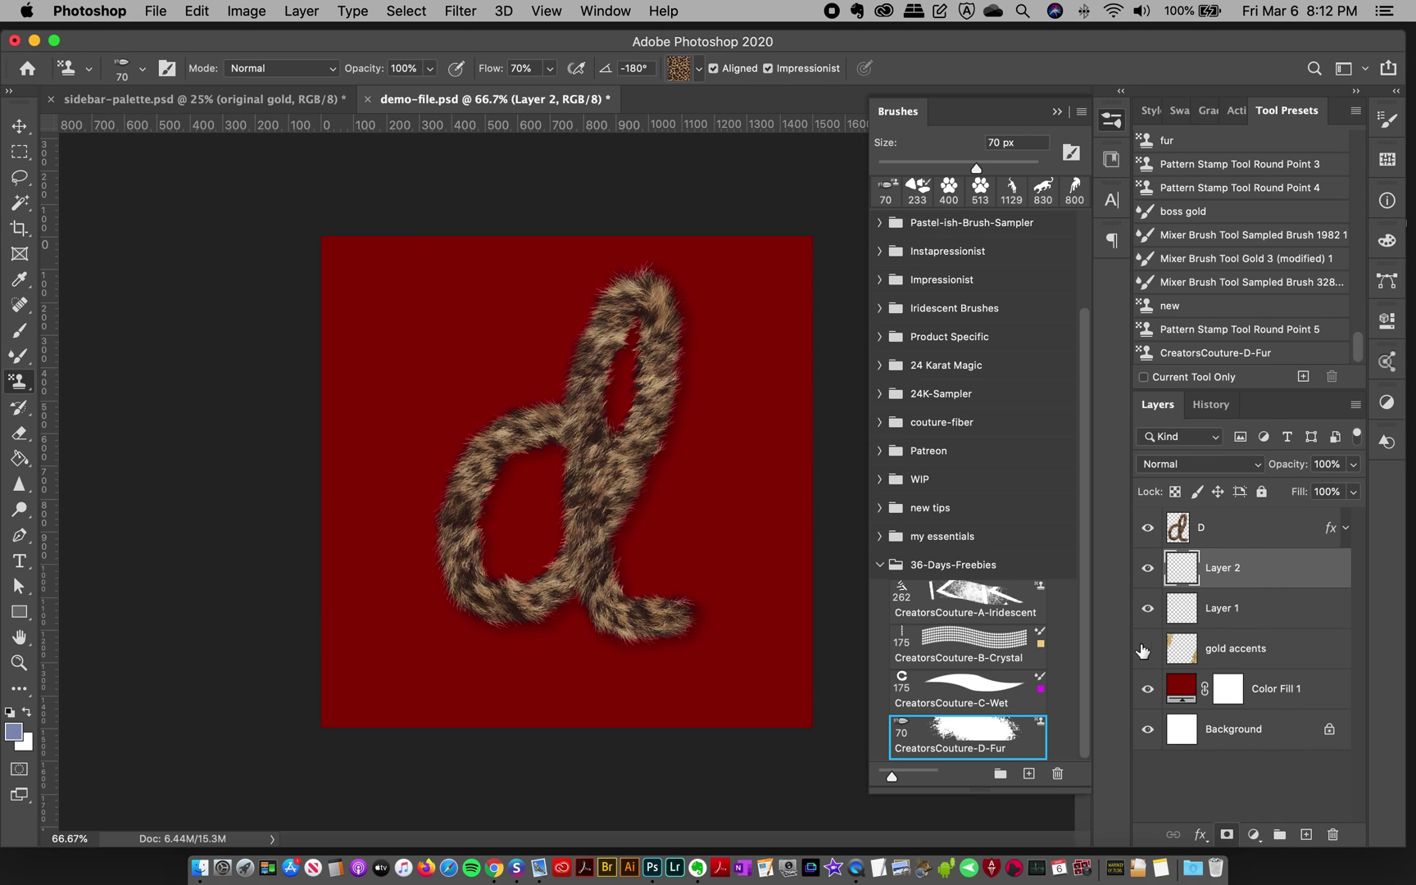
{"action": "left_click", "coordinate": [1149, 529]}
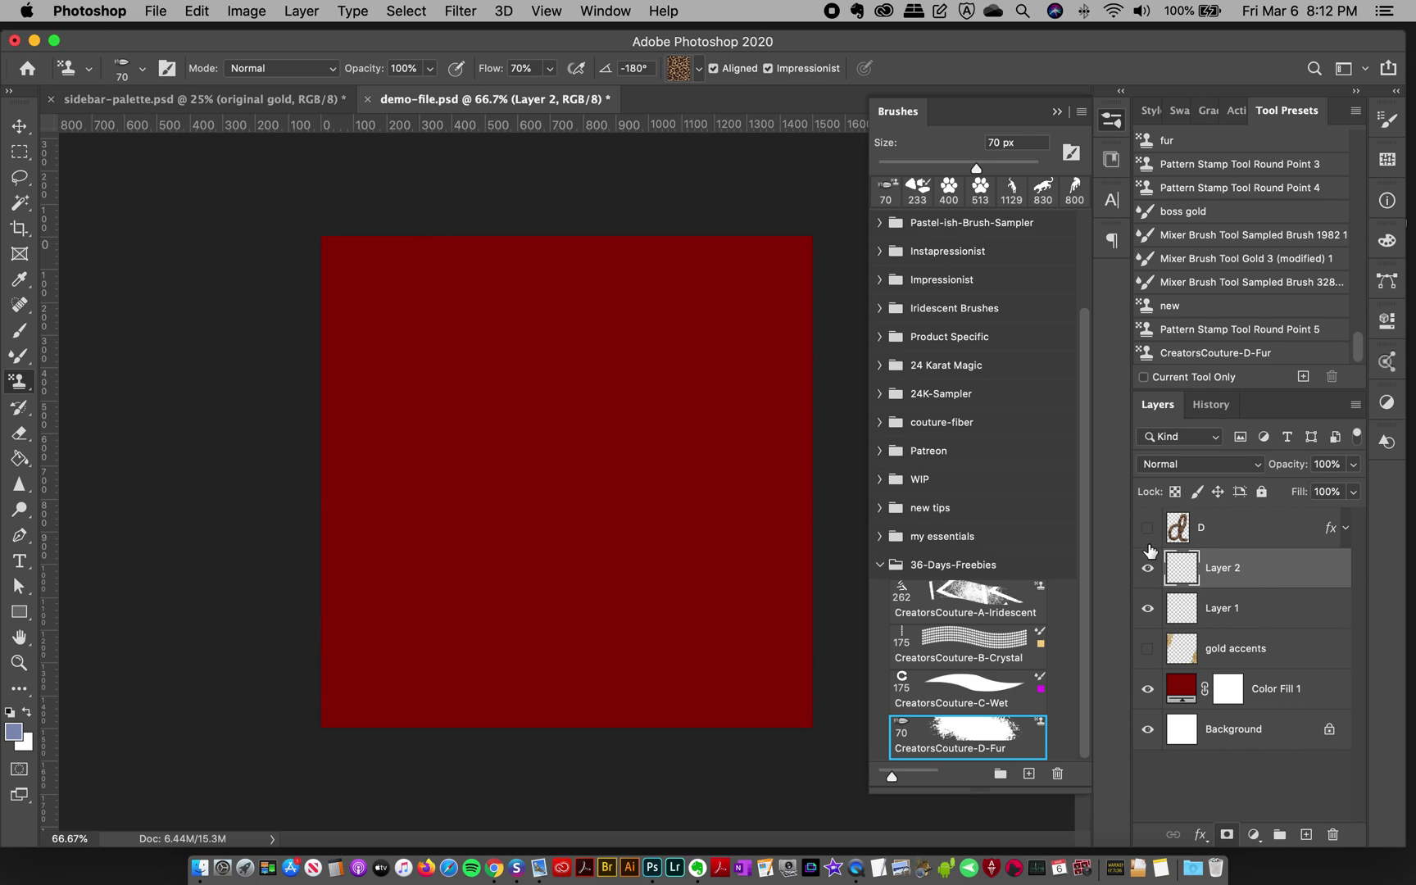
{"action": "left_click", "coordinate": [1199, 283]}
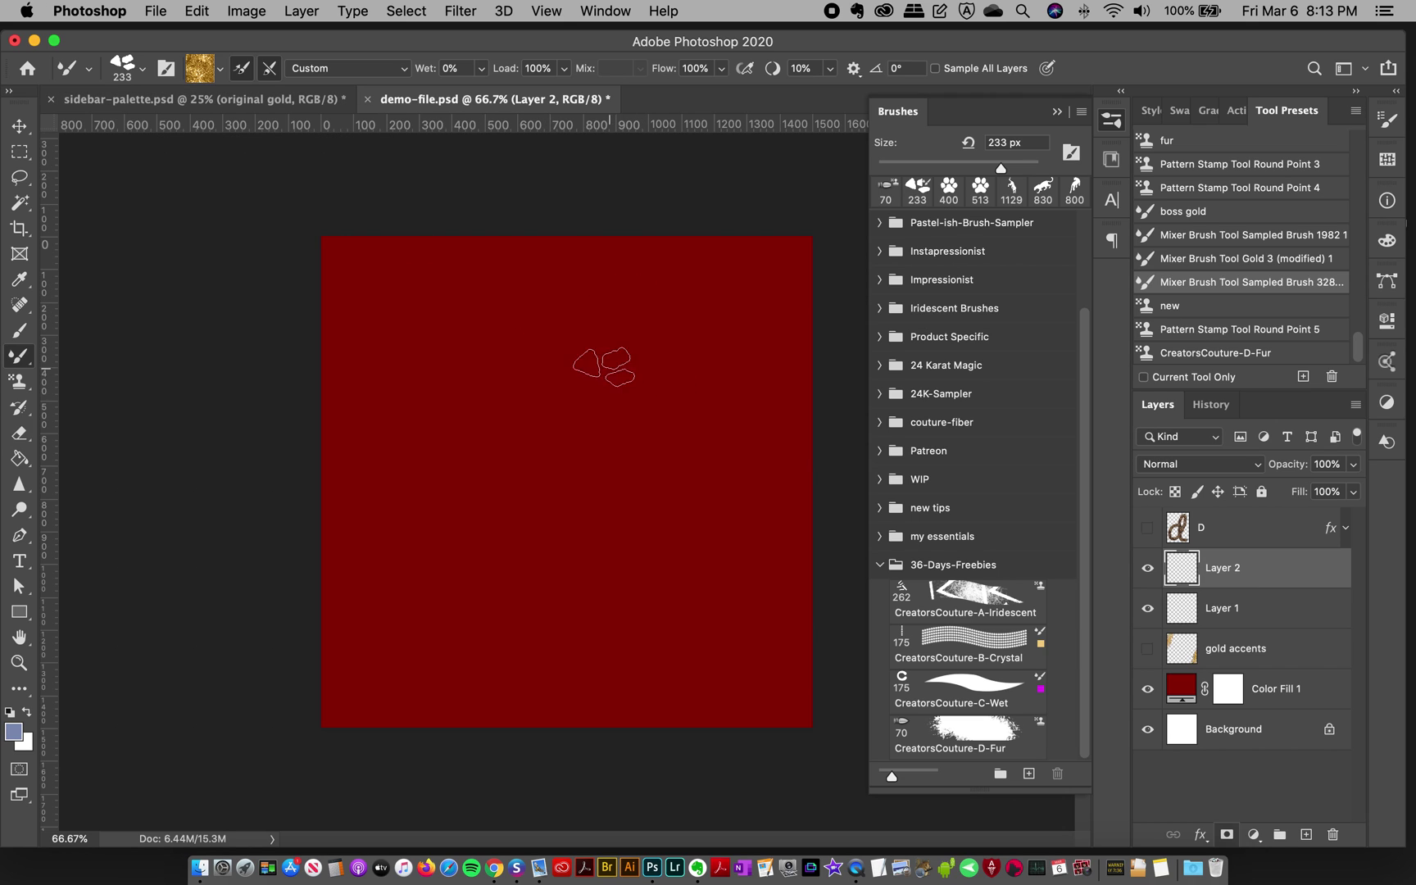
Paint three gold test strokes on Layer 2 with the 233 px mixer brush, then undo them
{"action": "mouse_move", "coordinate": [522, 342]}
{"action": "left_mouse_down"}
{"action": "mouse_move", "coordinate": [482, 427]}
{"action": "mouse_move", "coordinate": [515, 421]}
{"action": "left_mouse_up"}
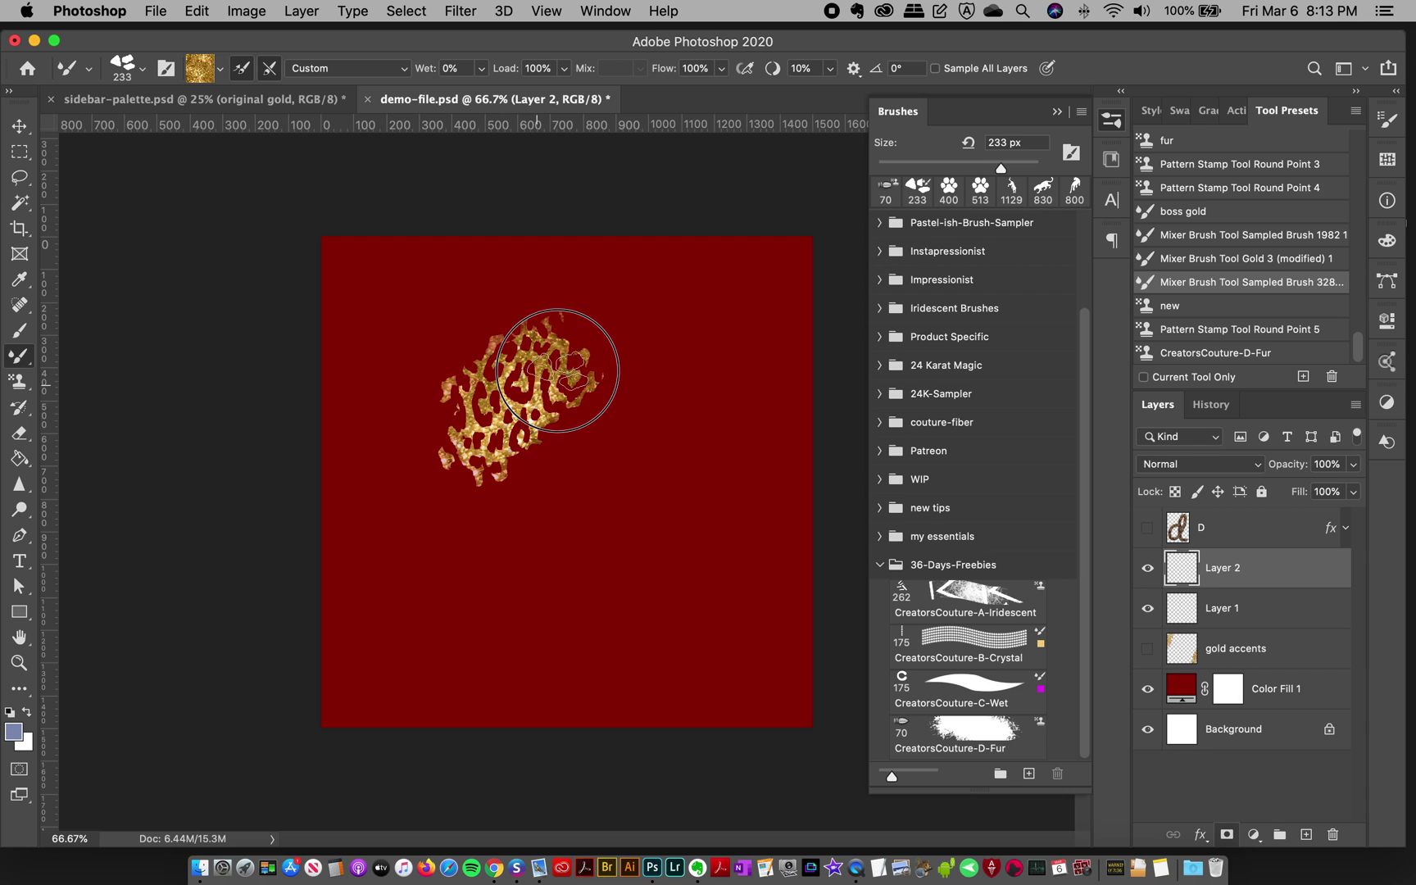
{"action": "mouse_move", "coordinate": [557, 371]}
{"action": "left_mouse_down"}
{"action": "mouse_move", "coordinate": [587, 386]}
{"action": "mouse_move", "coordinate": [487, 391]}
{"action": "mouse_move", "coordinate": [453, 443]}
{"action": "mouse_move", "coordinate": [491, 458]}
{"action": "mouse_move", "coordinate": [559, 389]}
{"action": "mouse_move", "coordinate": [591, 402]}
{"action": "mouse_move", "coordinate": [578, 430]}
{"action": "mouse_move", "coordinate": [526, 441]}
{"action": "mouse_move", "coordinate": [490, 425]}
{"action": "mouse_move", "coordinate": [501, 383]}
{"action": "mouse_move", "coordinate": [557, 382]}
{"action": "mouse_move", "coordinate": [557, 413]}
{"action": "mouse_move", "coordinate": [464, 464]}
{"action": "mouse_move", "coordinate": [502, 447]}
{"action": "mouse_move", "coordinate": [506, 386]}
{"action": "mouse_move", "coordinate": [529, 364]}
{"action": "mouse_move", "coordinate": [575, 374]}
{"action": "mouse_move", "coordinate": [578, 402]}
{"action": "mouse_move", "coordinate": [466, 434]}
{"action": "mouse_move", "coordinate": [532, 420]}
{"action": "left_mouse_up"}
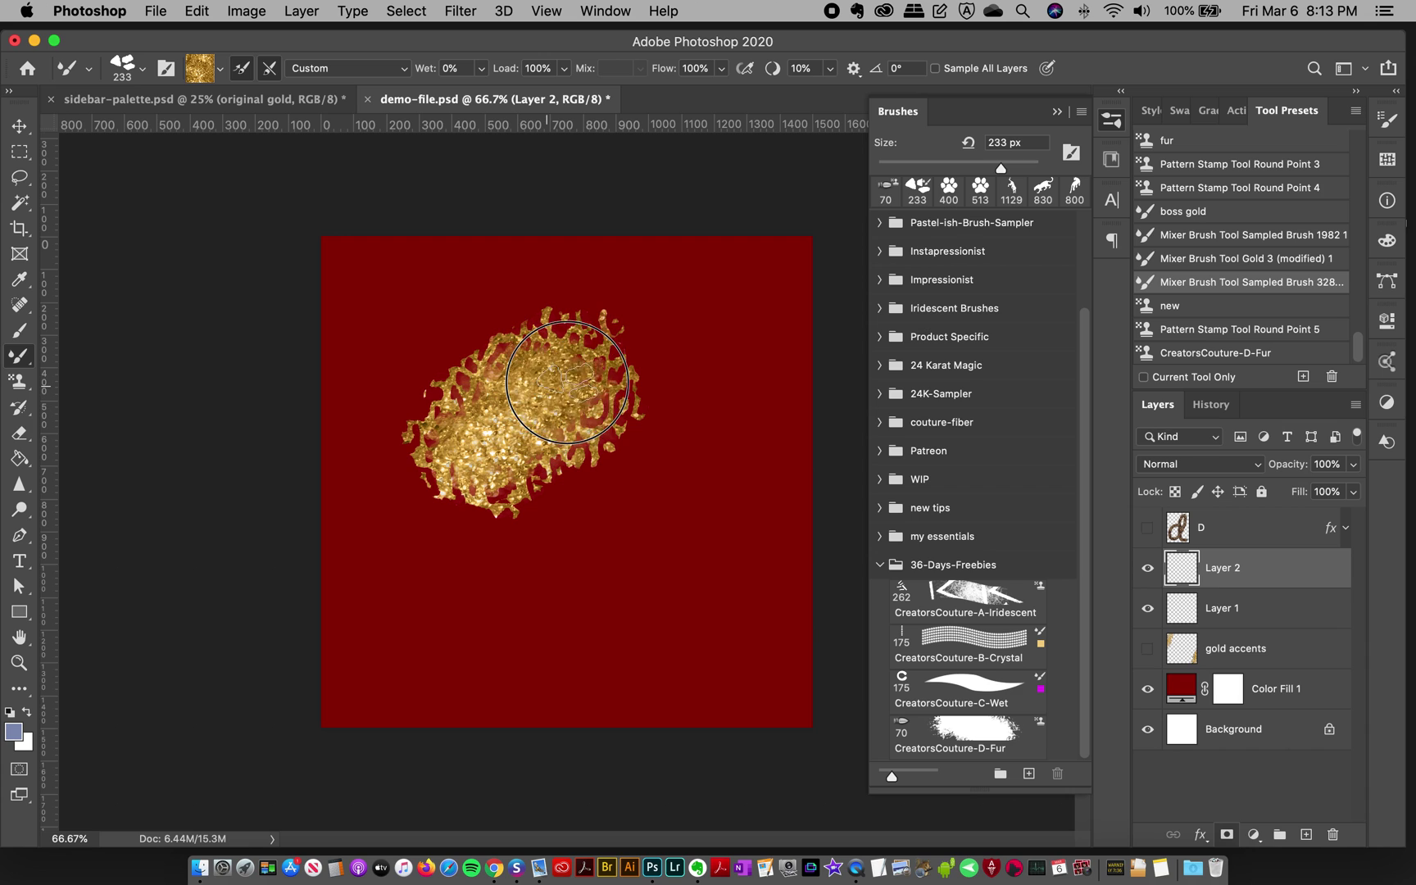
{"action": "mouse_move", "coordinate": [567, 382]}
{"action": "left_mouse_down"}
{"action": "mouse_move", "coordinate": [605, 409]}
{"action": "mouse_move", "coordinate": [528, 487]}
{"action": "mouse_move", "coordinate": [566, 497]}
{"action": "mouse_move", "coordinate": [601, 465]}
{"action": "mouse_move", "coordinate": [608, 428]}
{"action": "mouse_move", "coordinate": [571, 411]}
{"action": "mouse_move", "coordinate": [515, 423]}
{"action": "mouse_move", "coordinate": [501, 472]}
{"action": "mouse_move", "coordinate": [514, 487]}
{"action": "mouse_move", "coordinate": [570, 475]}
{"action": "mouse_move", "coordinate": [573, 434]}
{"action": "mouse_move", "coordinate": [542, 411]}
{"action": "mouse_move", "coordinate": [484, 427]}
{"action": "mouse_move", "coordinate": [513, 385]}
{"action": "mouse_move", "coordinate": [583, 388]}
{"action": "mouse_move", "coordinate": [577, 434]}
{"action": "mouse_move", "coordinate": [668, 422]}
{"action": "left_mouse_up"}
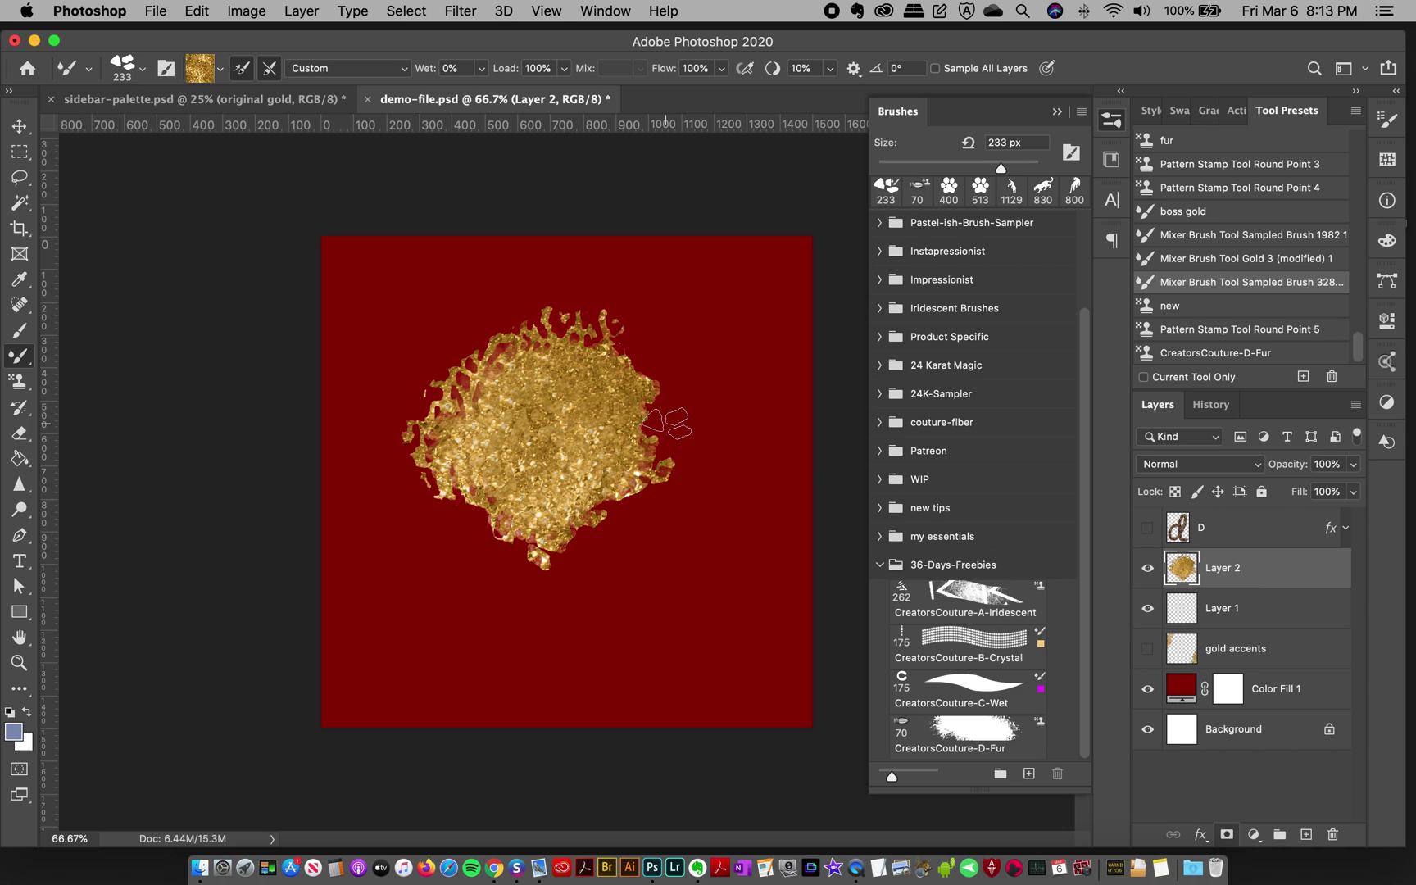
{"action": "key", "text": "super+z"}
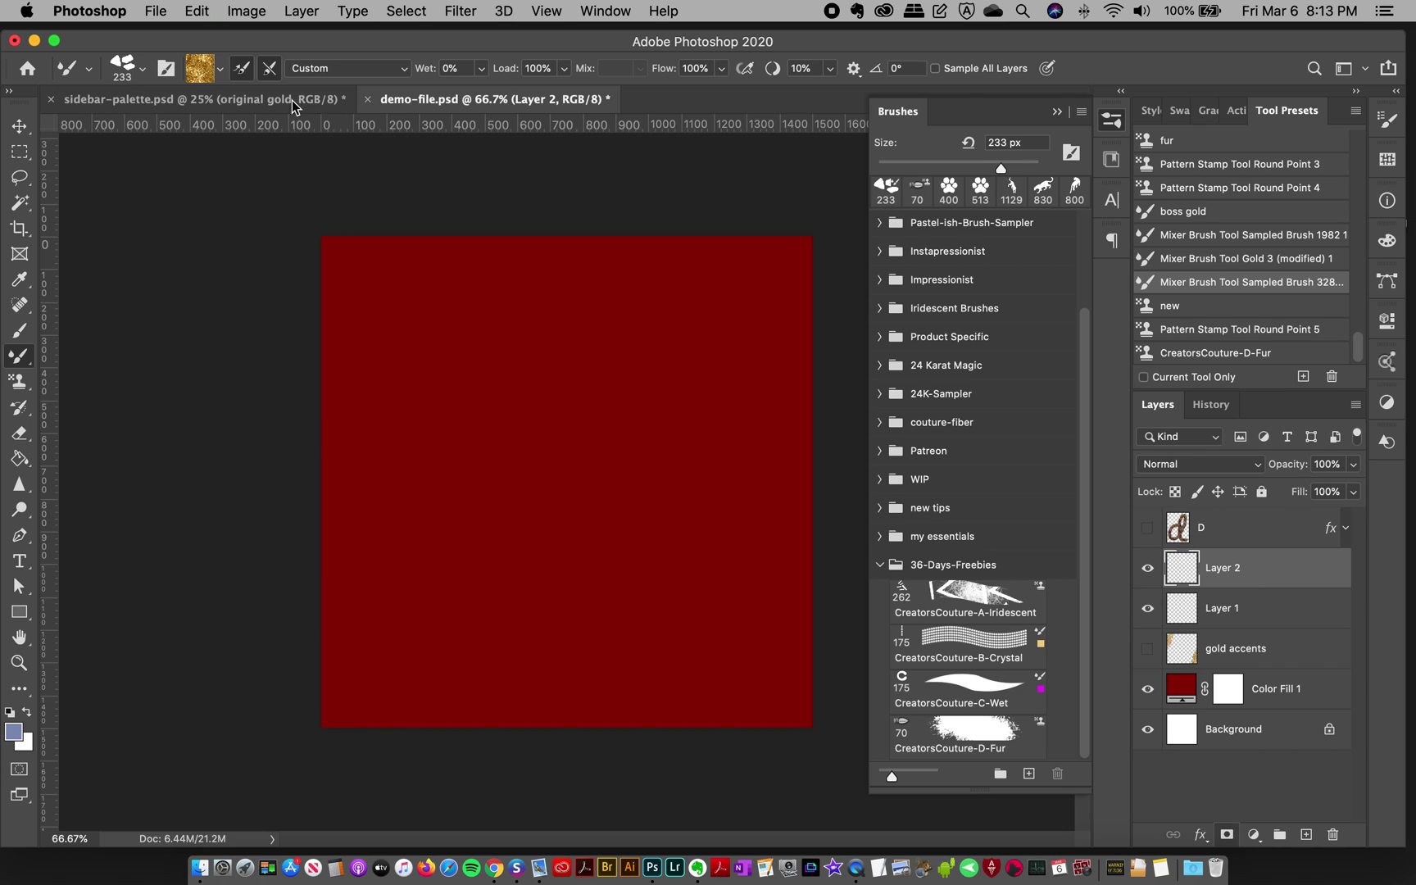
Load the mixer brush with gold from sidebar-palette.psd's original gold strip, then return to demo-file.psd
{"action": "left_click", "coordinate": [291, 102]}
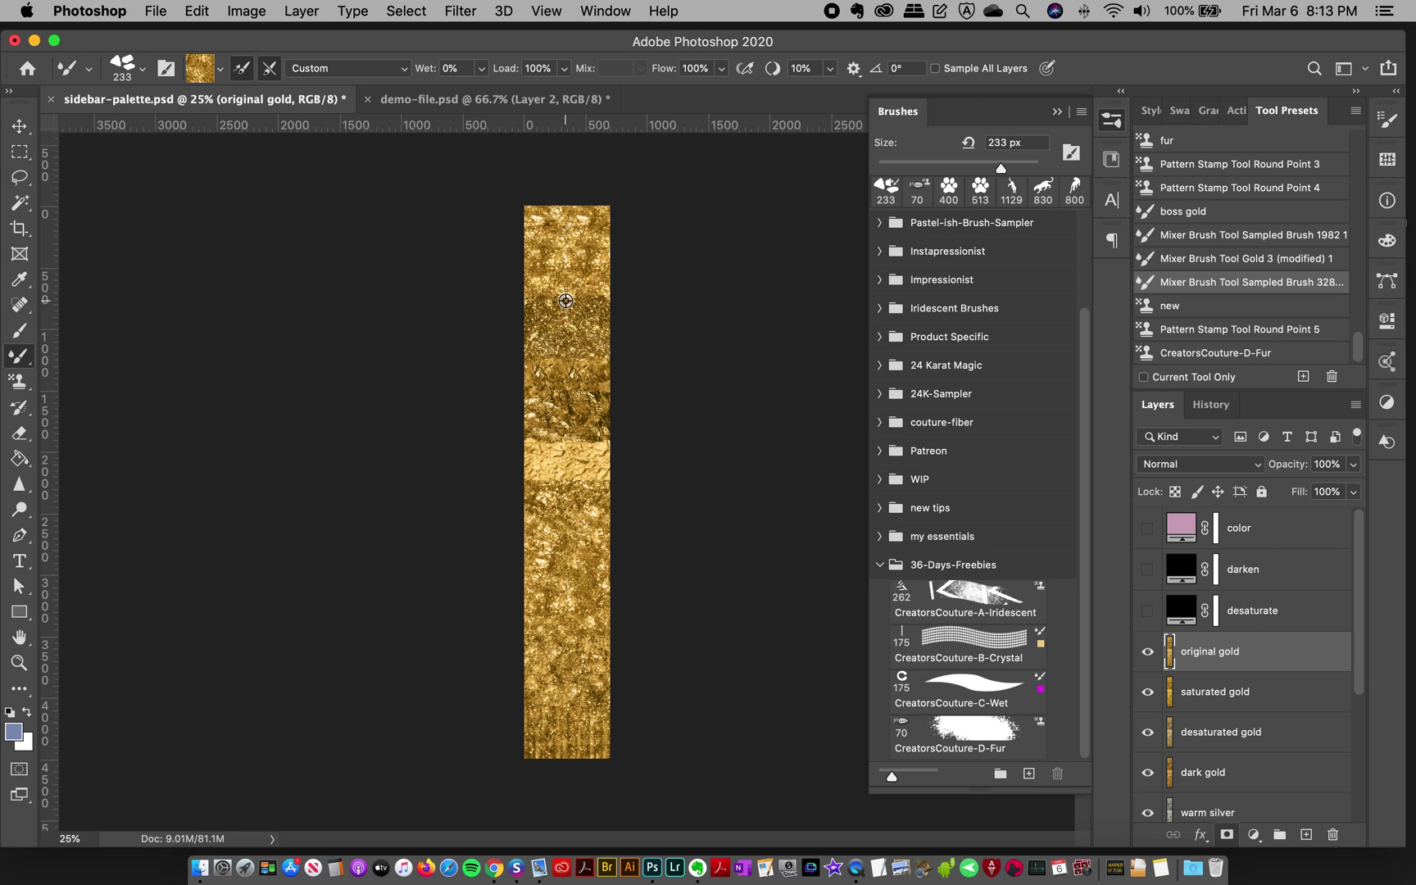
{"action": "left_click", "coordinate": [566, 298], "text": "alt"}
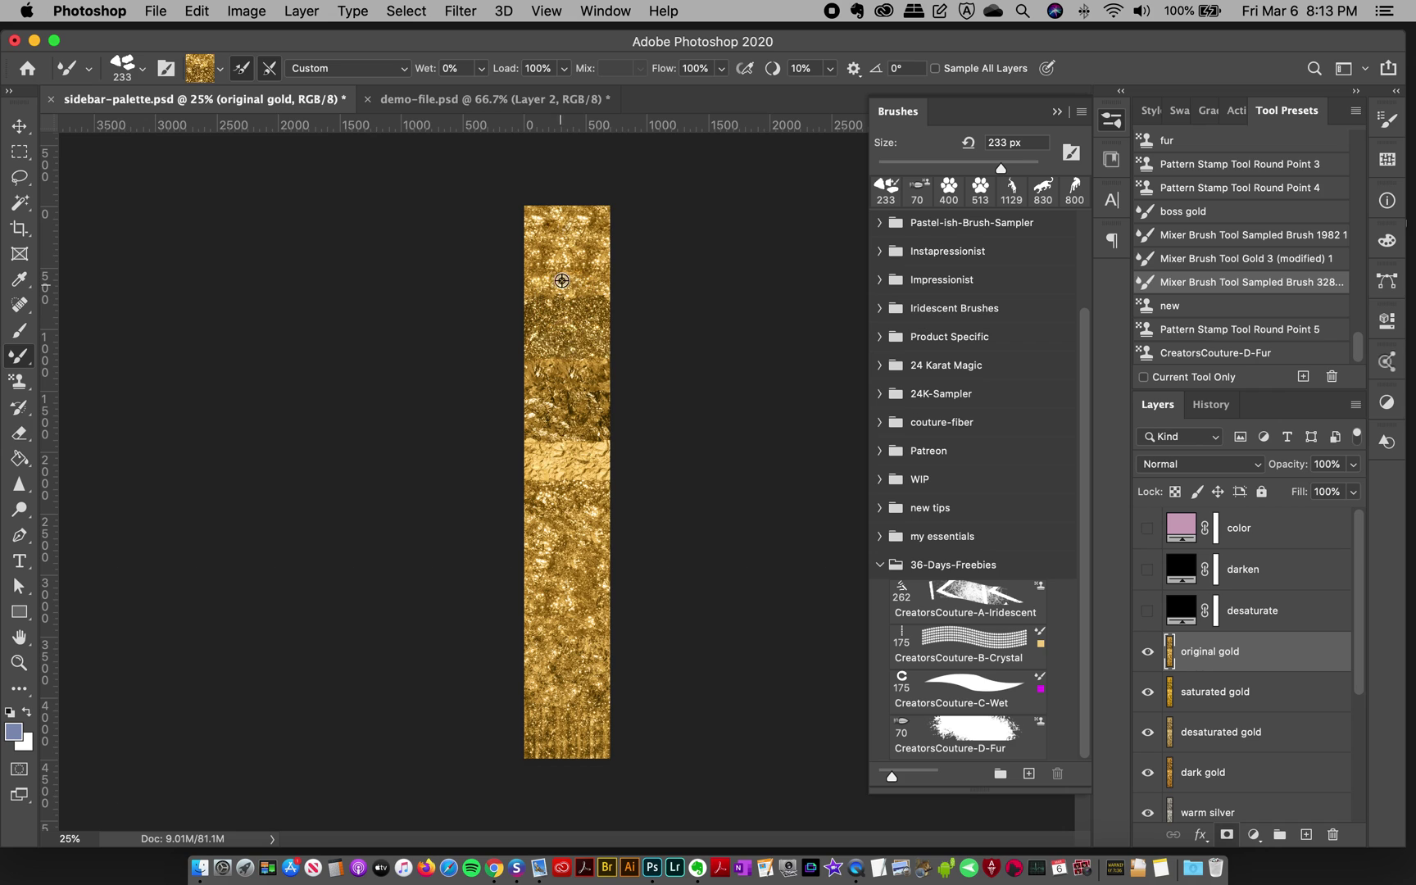
{"action": "left_click", "coordinate": [471, 98]}
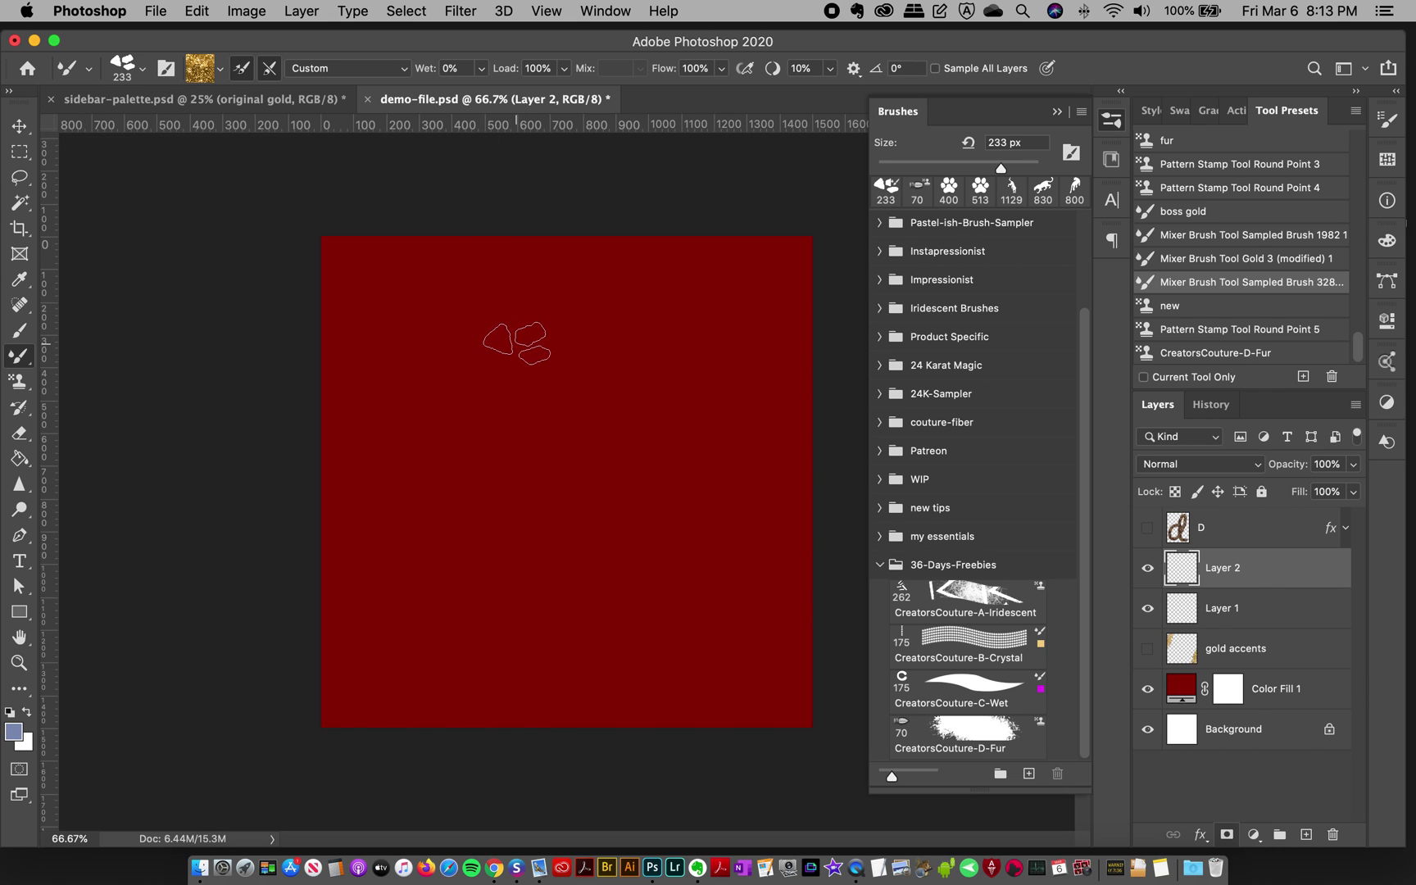
Paint two trial gold strokes on Layer 2, then clear them
{"action": "mouse_move", "coordinate": [515, 330]}
{"action": "left_mouse_down"}
{"action": "mouse_move", "coordinate": [468, 475]}
{"action": "mouse_move", "coordinate": [475, 543]}
{"action": "mouse_move", "coordinate": [543, 360]}
{"action": "mouse_move", "coordinate": [560, 444]}
{"action": "mouse_move", "coordinate": [544, 588]}
{"action": "mouse_move", "coordinate": [594, 505]}
{"action": "mouse_move", "coordinate": [623, 373]}
{"action": "mouse_move", "coordinate": [672, 336]}
{"action": "mouse_move", "coordinate": [693, 603]}
{"action": "mouse_move", "coordinate": [709, 627]}
{"action": "left_mouse_up"}
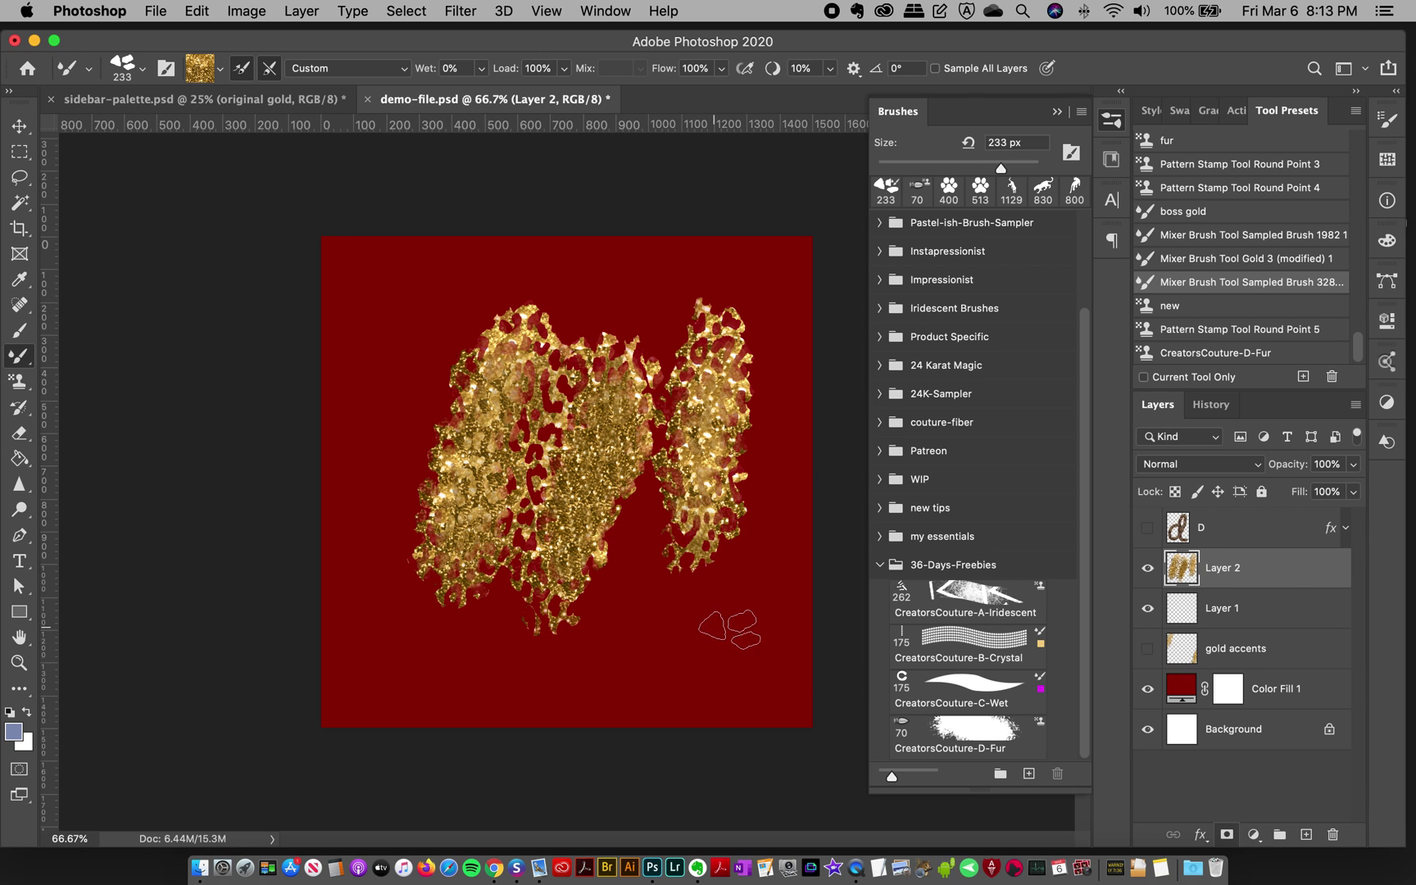
{"action": "left_click_drag", "start_coordinate": [397, 370], "coordinate": [385, 525]}
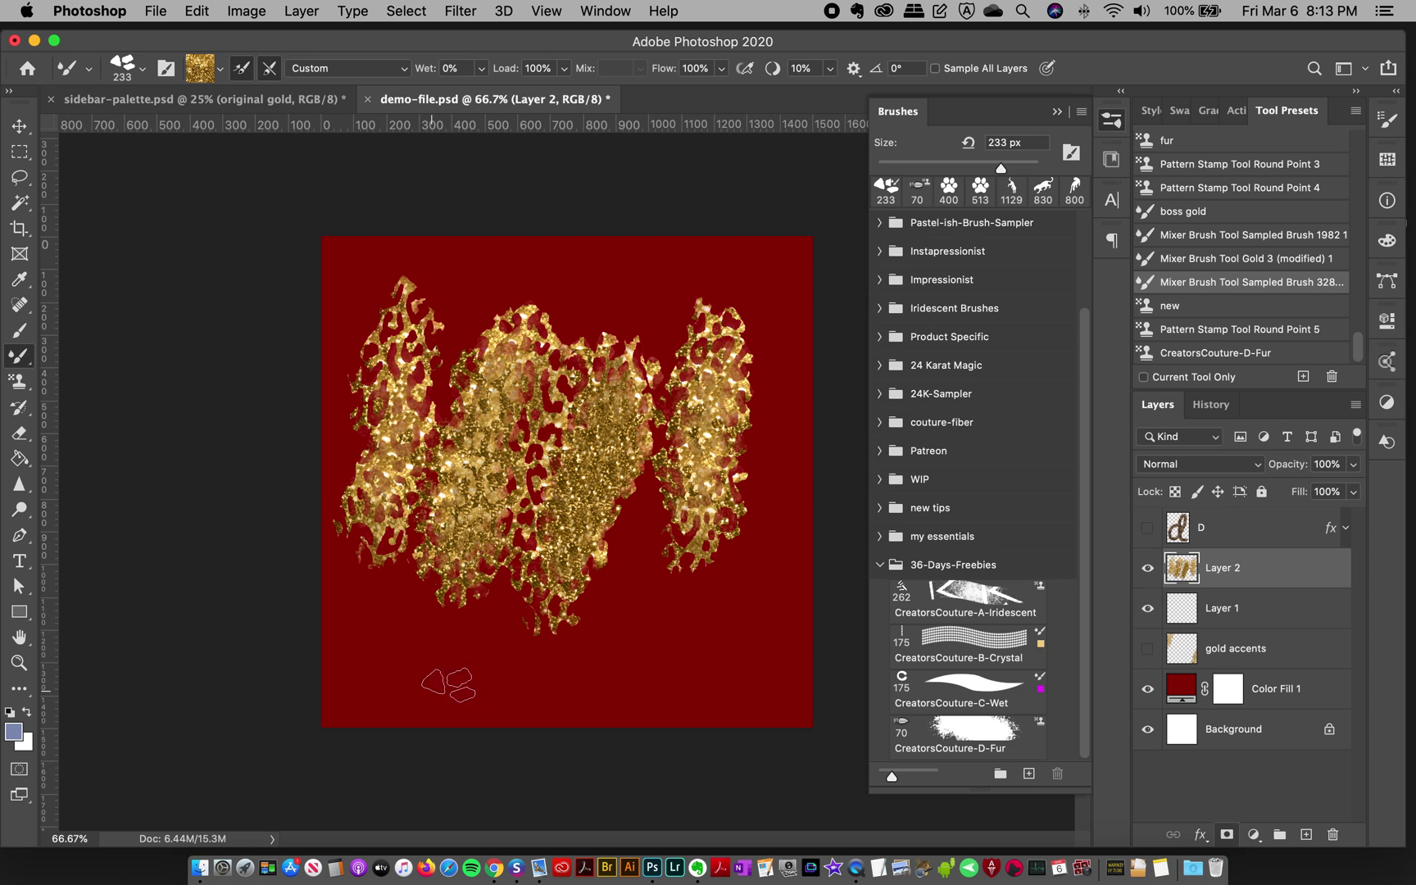
{"action": "key", "text": "BackSpace"}
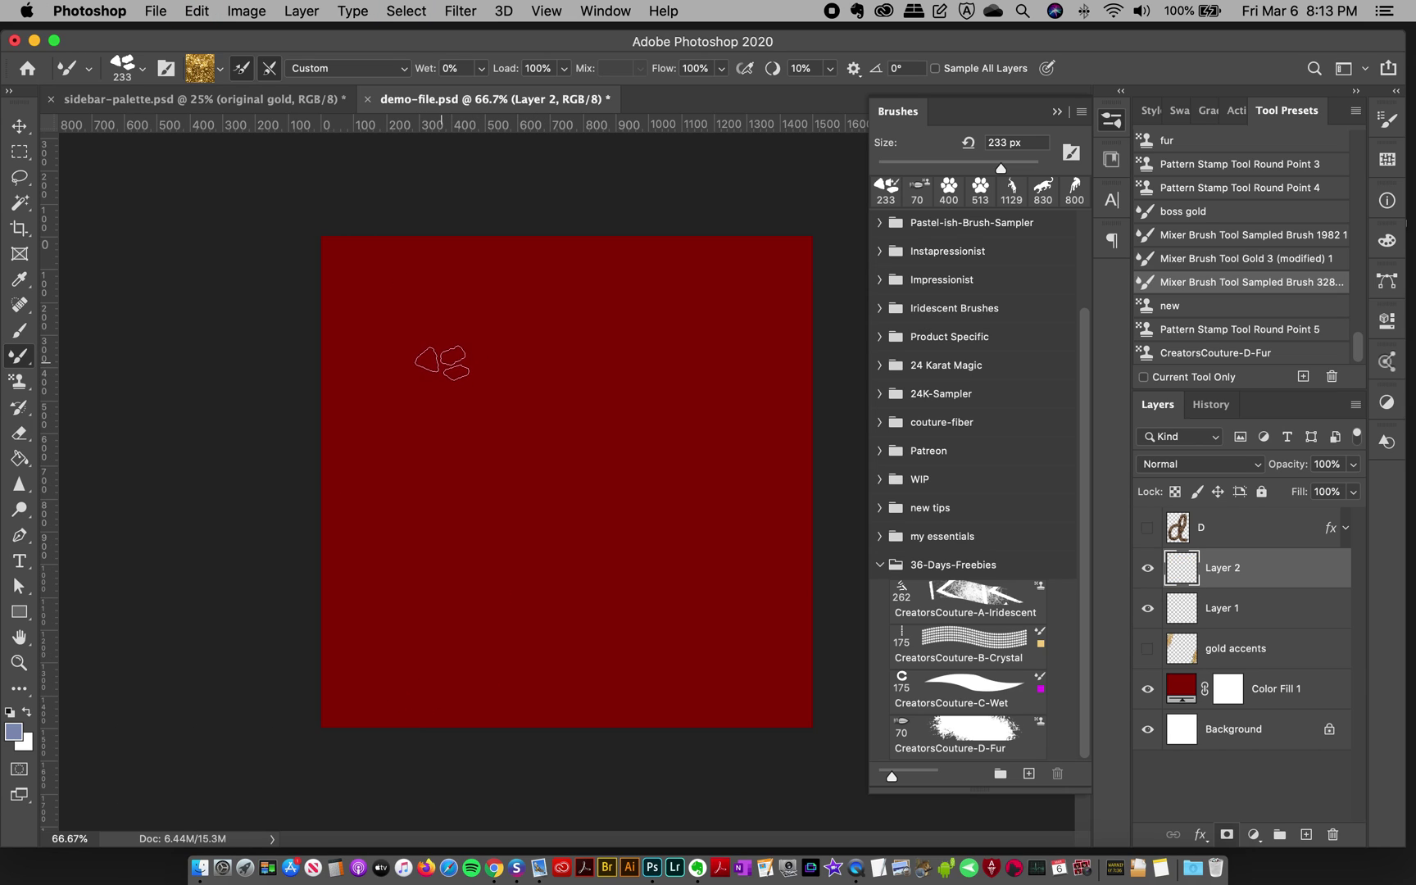
Paint tall vertical gold strokes across the left, middle and right of the red canvas
{"action": "left_click_drag", "start_coordinate": [442, 358], "coordinate": [455, 573]}
{"action": "left_click_drag", "start_coordinate": [544, 572], "coordinate": [565, 379]}
{"action": "left_click_drag", "start_coordinate": [658, 326], "coordinate": [652, 442]}
{"action": "mouse_move", "coordinate": [655, 568]}
{"action": "left_mouse_down"}
{"action": "mouse_move", "coordinate": [711, 585]}
{"action": "mouse_move", "coordinate": [726, 441]}
{"action": "mouse_move", "coordinate": [682, 705]}
{"action": "left_mouse_up"}
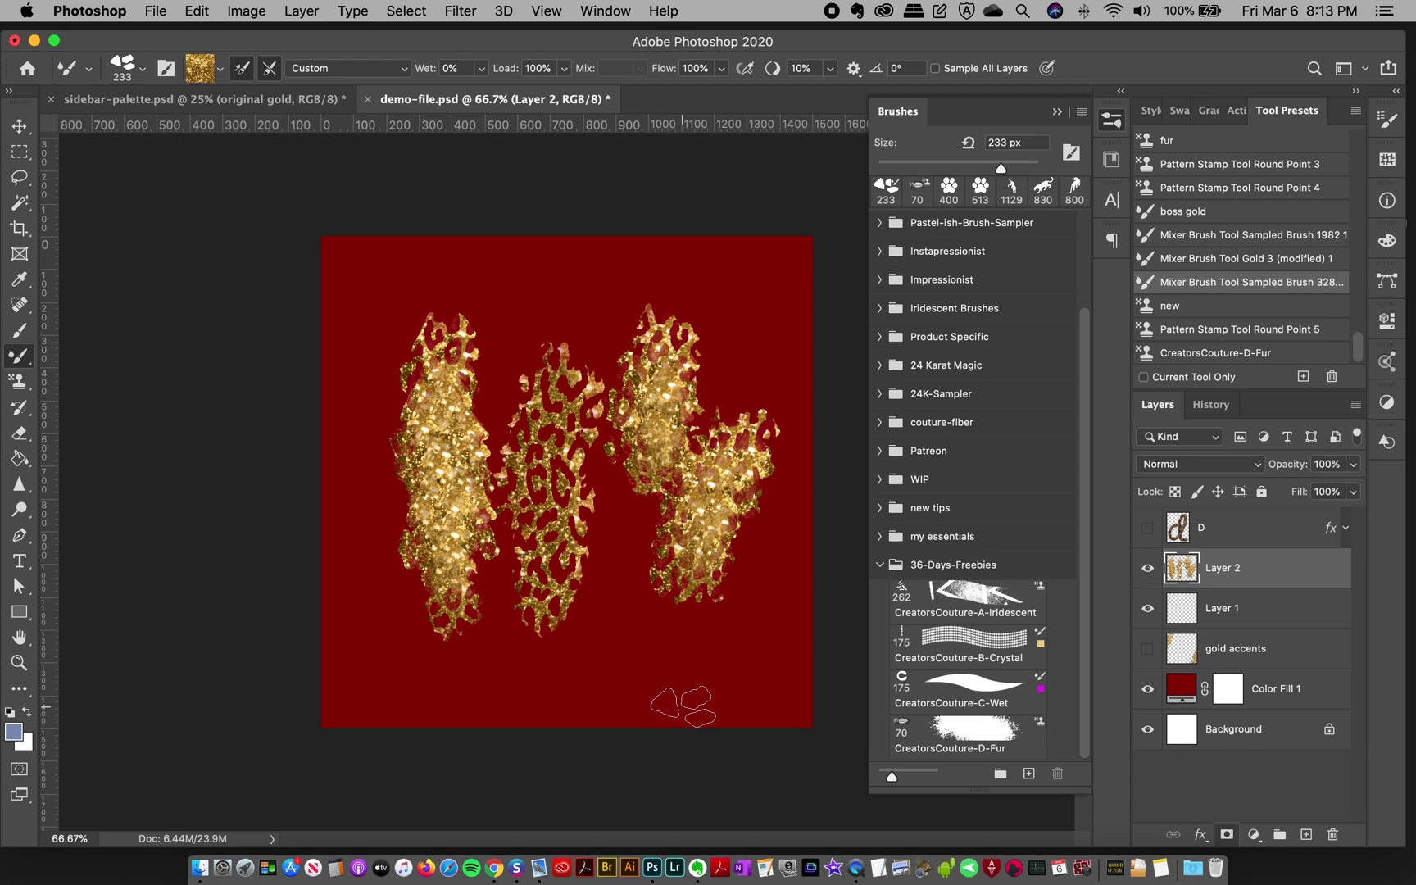
{"action": "mouse_move", "coordinate": [665, 493]}
{"action": "left_mouse_down"}
{"action": "mouse_move", "coordinate": [613, 618]}
{"action": "mouse_move", "coordinate": [658, 653]}
{"action": "left_mouse_up"}
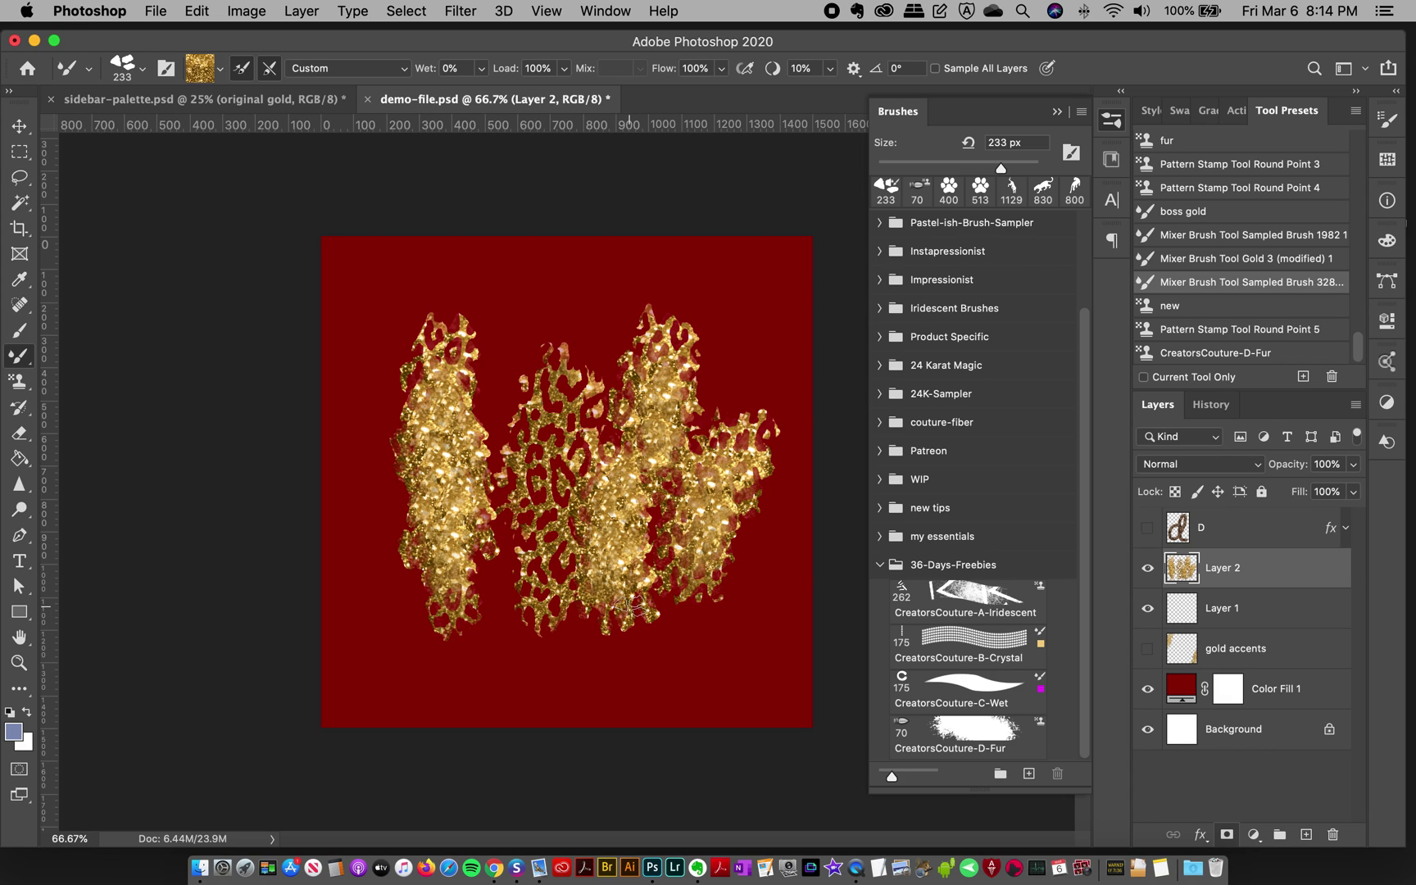
{"action": "mouse_move", "coordinate": [576, 399]}
{"action": "left_mouse_down"}
{"action": "mouse_move", "coordinate": [584, 524]}
{"action": "mouse_move", "coordinate": [619, 398]}
{"action": "mouse_move", "coordinate": [611, 517]}
{"action": "left_mouse_up"}
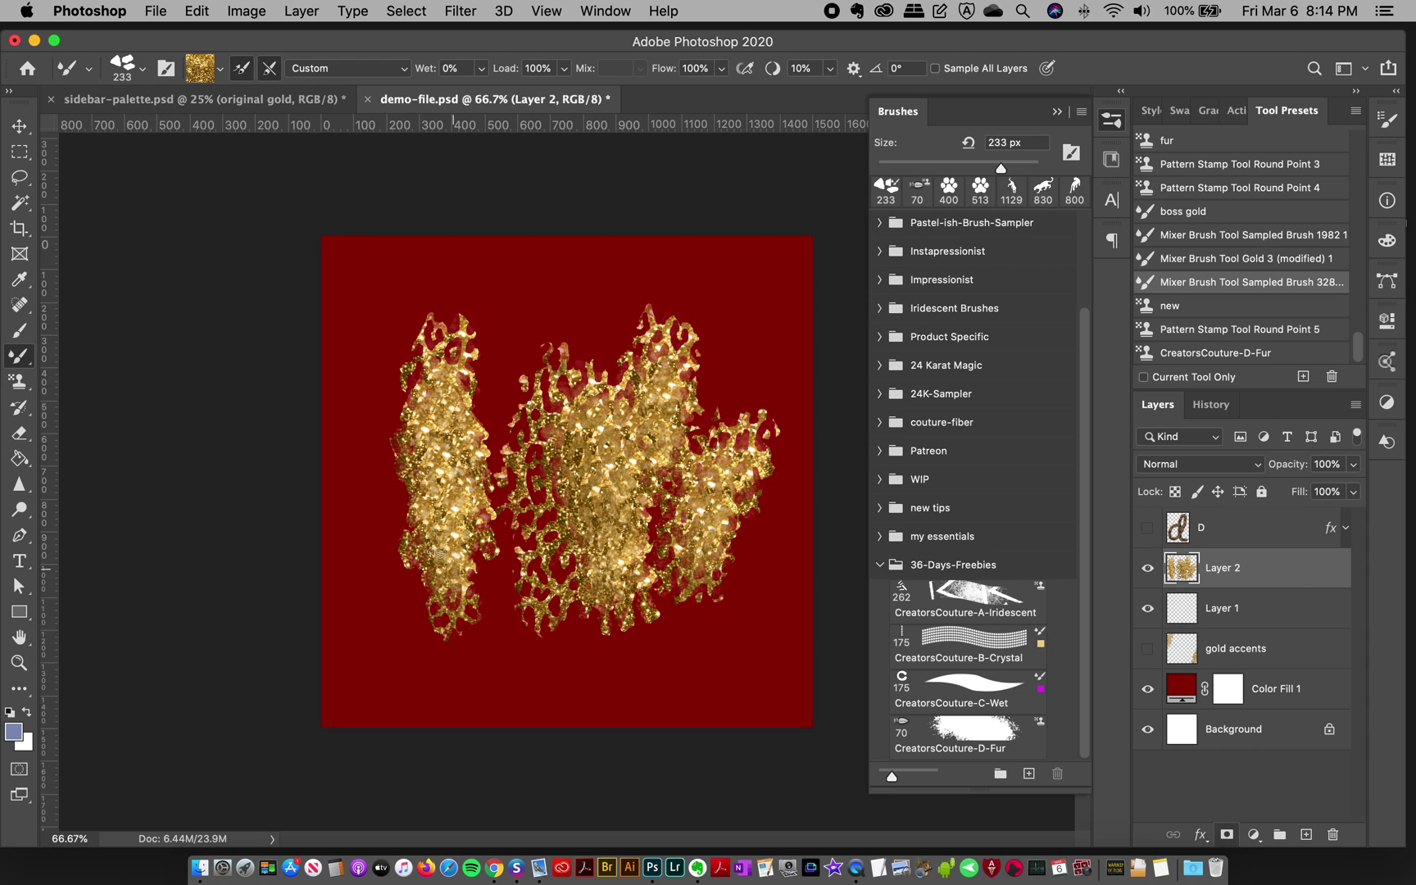